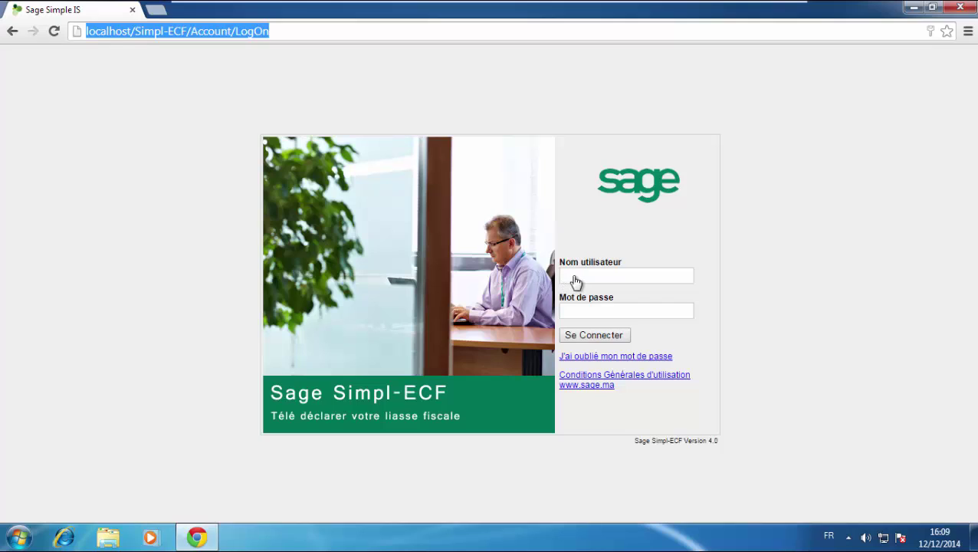
# Step: Sign in as admin with the account password
pyautogui.click(575, 278)
pyautogui.write('admin')
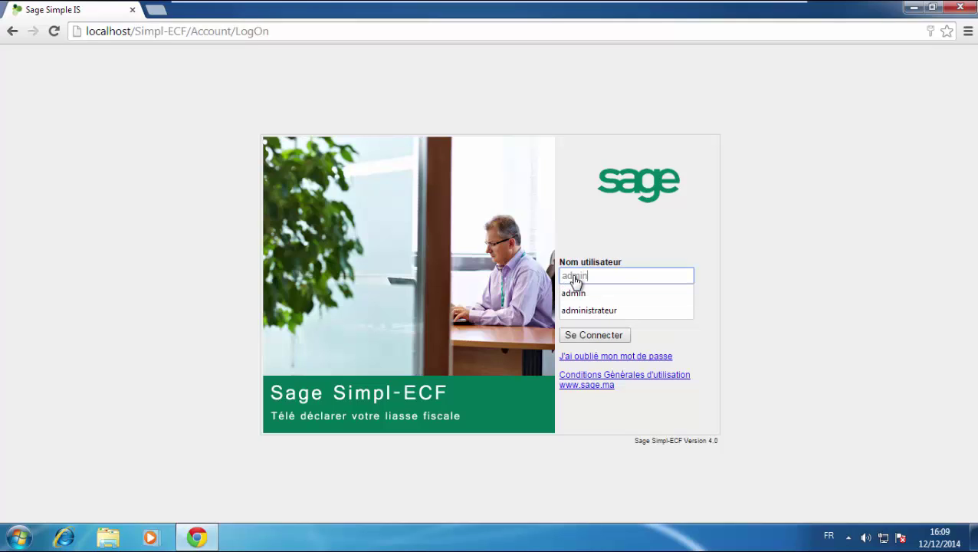
pyautogui.press('Tab')
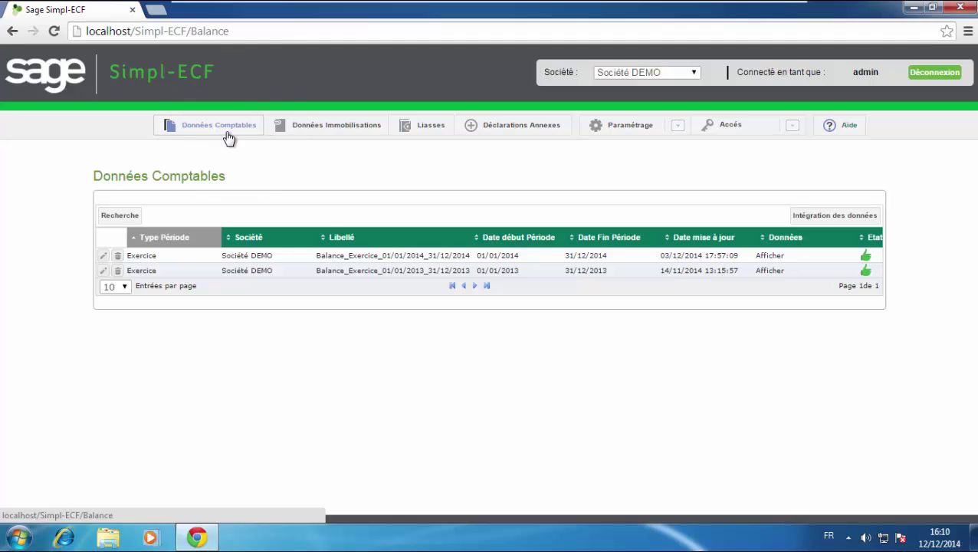
# Step: Examine the main modules and the options available under Paramétrage and Accès
pyautogui.click(334, 134)
pyautogui.click(434, 127)
pyautogui.click(520, 135)
pyautogui.click(652, 128)
pyautogui.click(672, 146)
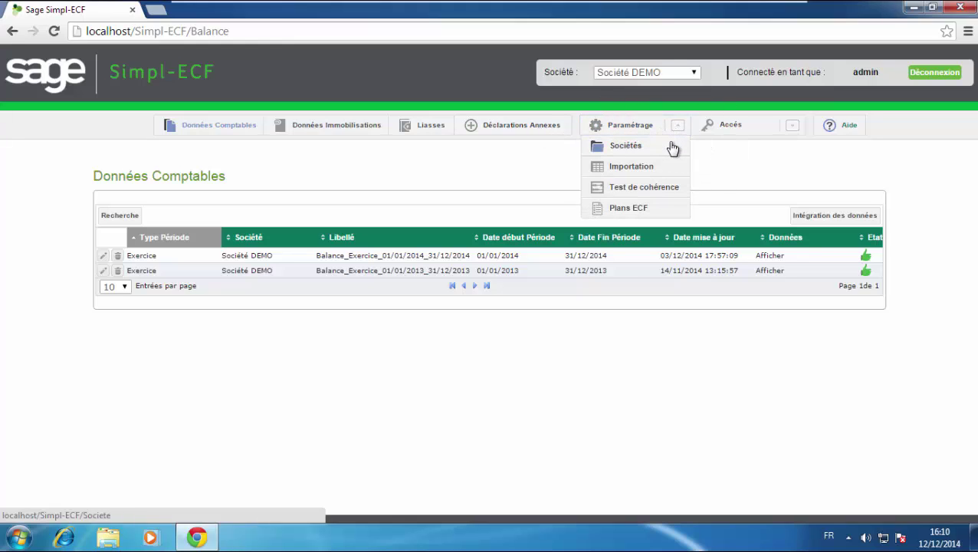
pyautogui.click(671, 169)
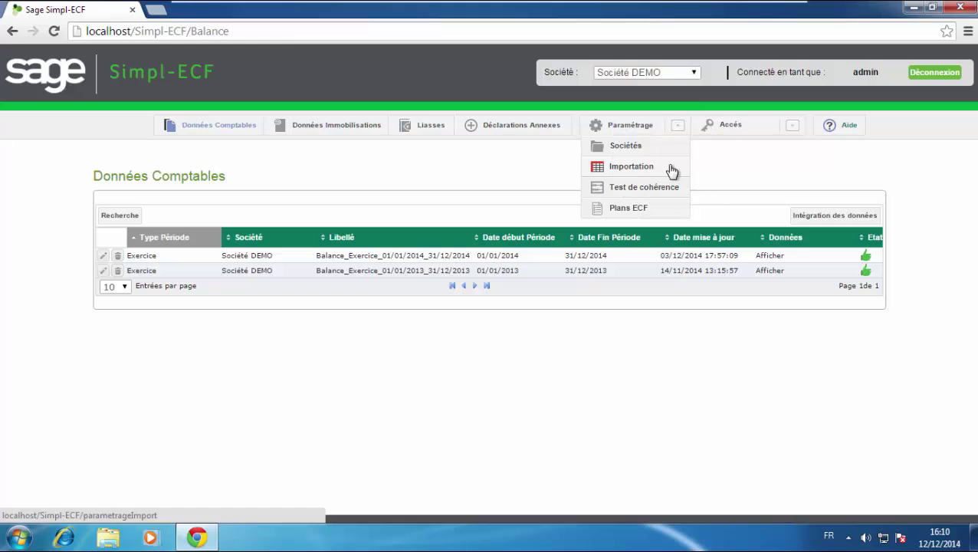
pyautogui.click(664, 192)
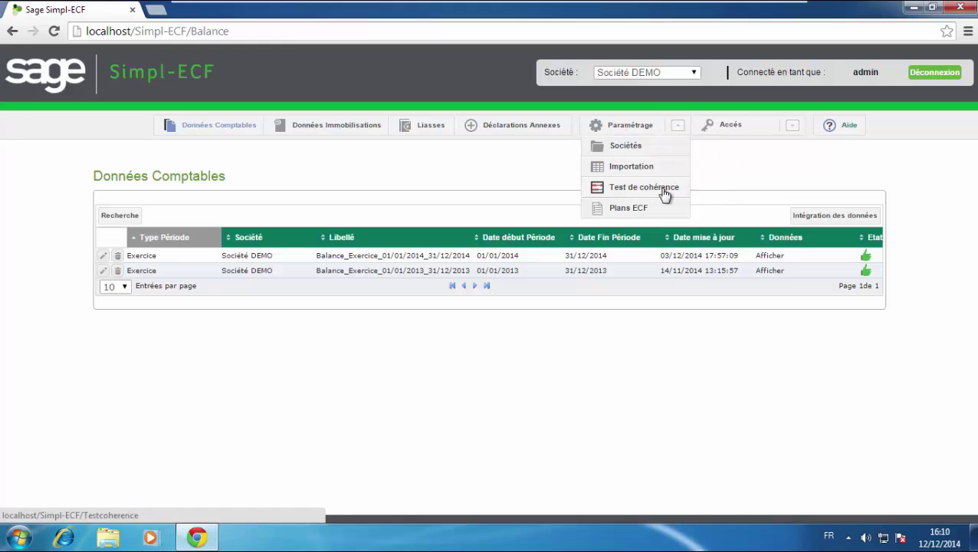
pyautogui.click(663, 211)
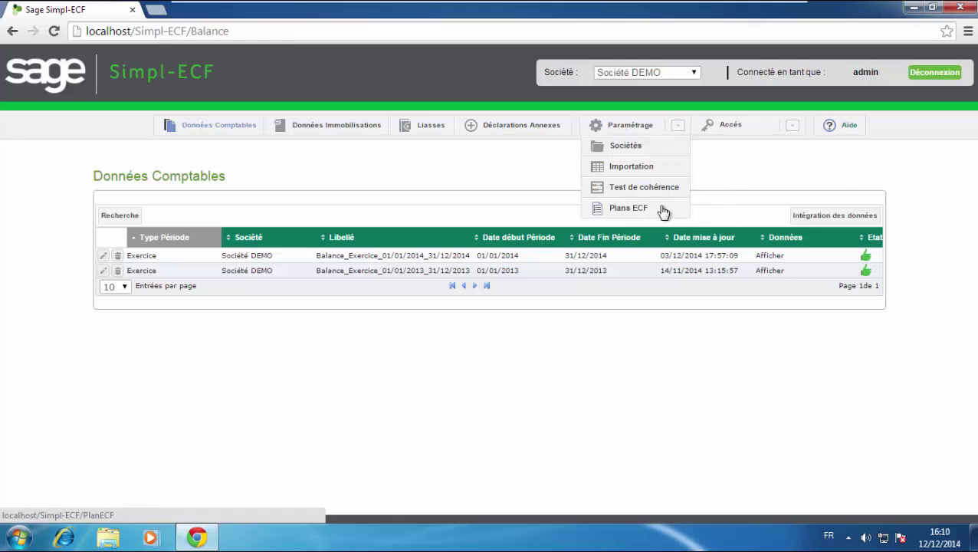
pyautogui.click(679, 128)
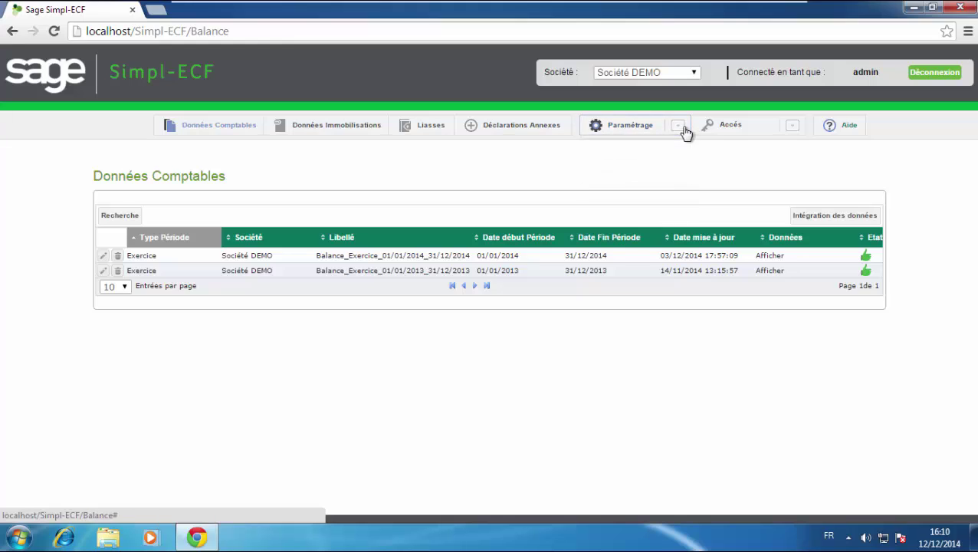
pyautogui.click(793, 127)
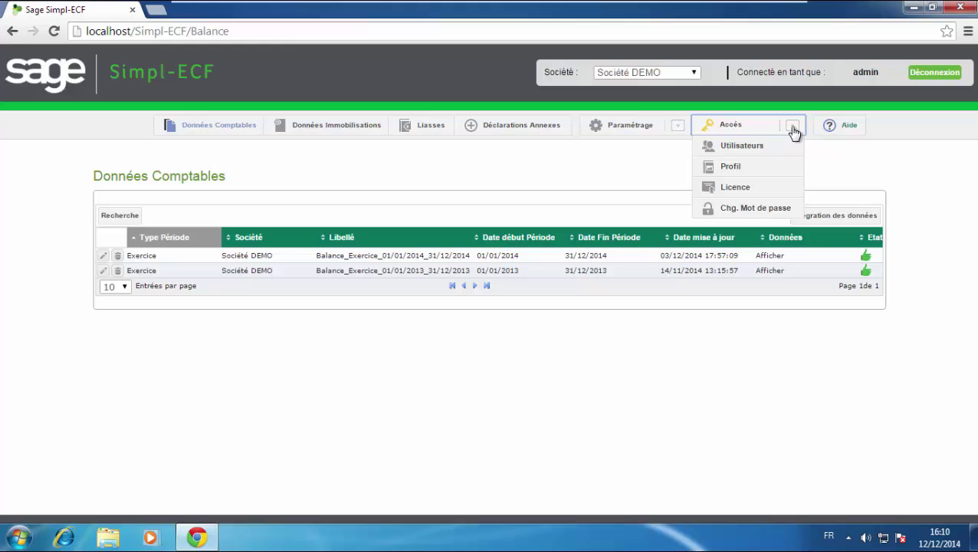
pyautogui.click(793, 128)
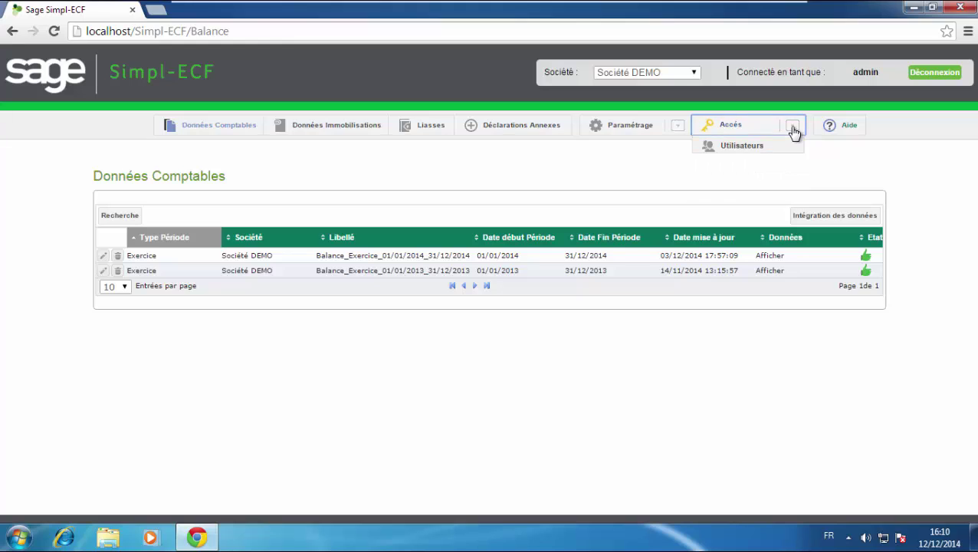
# Step: Start a new company from the list of companies and review its mandatory identification fields
pyautogui.click(679, 127)
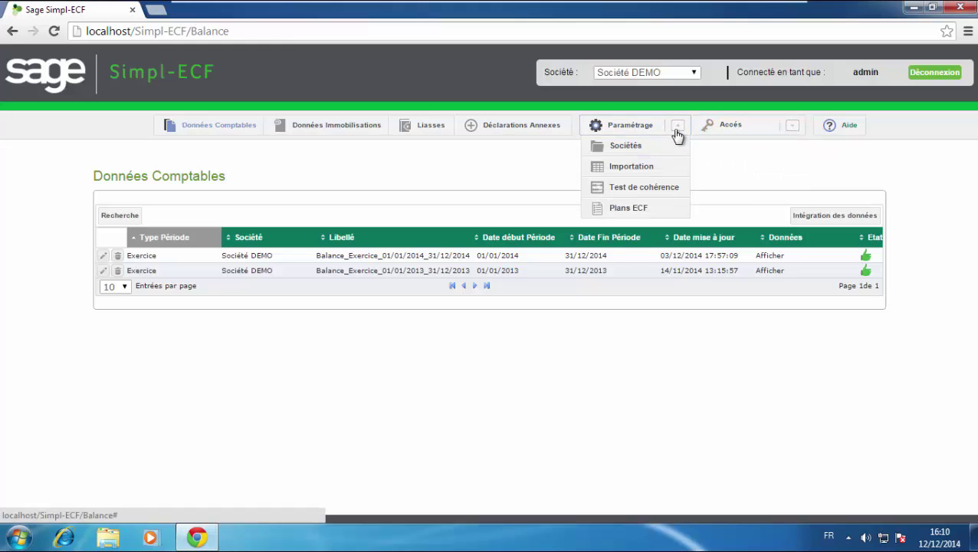
pyautogui.click(648, 149)
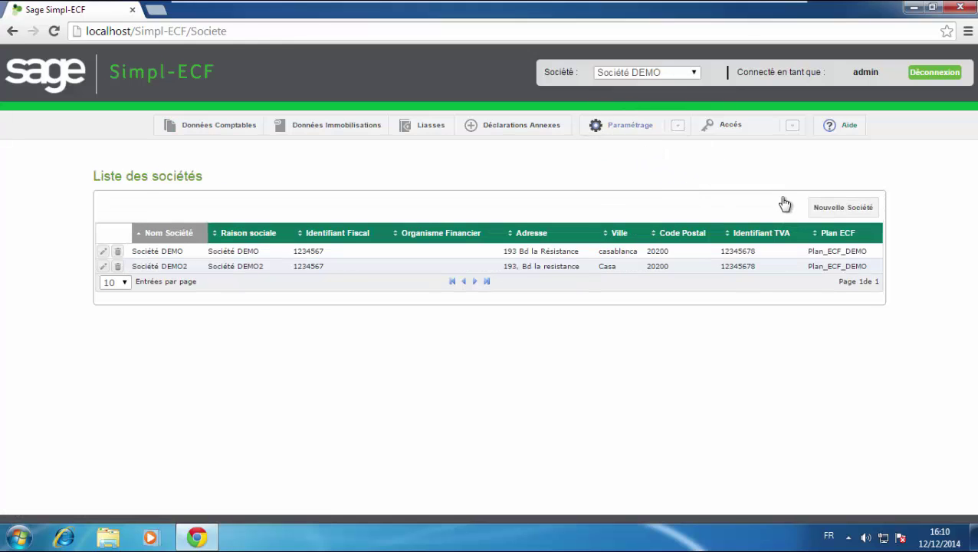
pyautogui.click(842, 211)
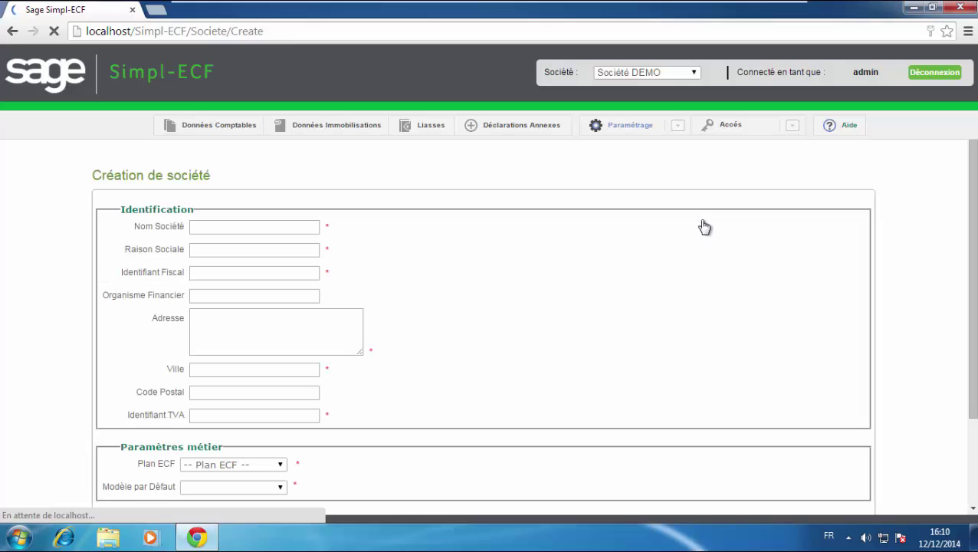
pyautogui.click(342, 238)
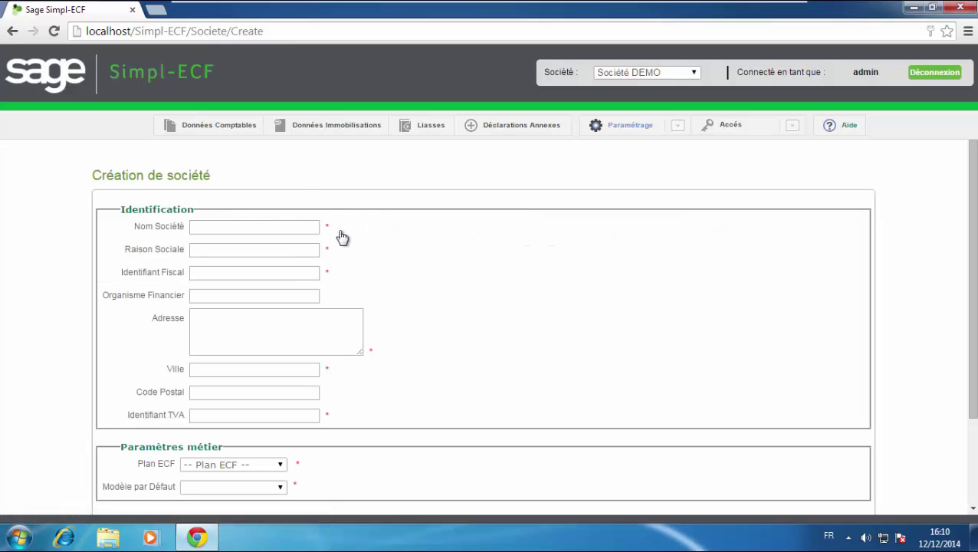
pyautogui.click(342, 256)
pyautogui.click(335, 269)
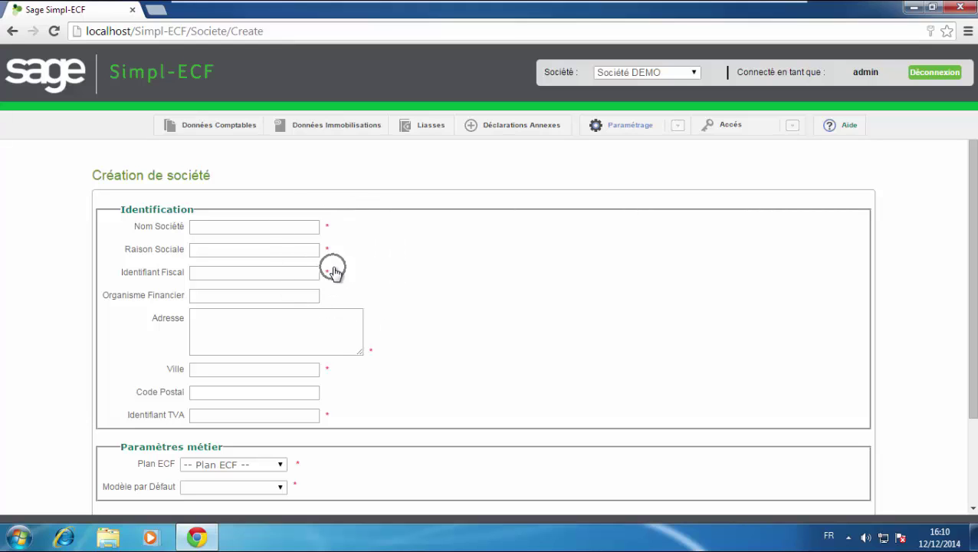
pyautogui.click(343, 369)
pyautogui.click(170, 417)
pyautogui.scroll(-1, 66, 428)
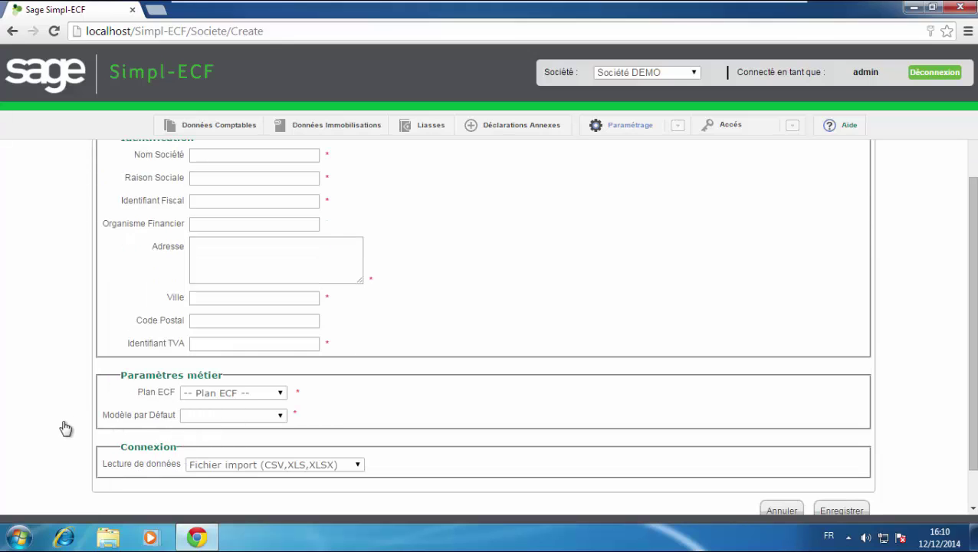
# Step: Review the Plan ECF and data-reading options, including Direct (Sage100 SQL) and Connecteur (SQL Server), and cancel the company creation
pyautogui.click(274, 399)
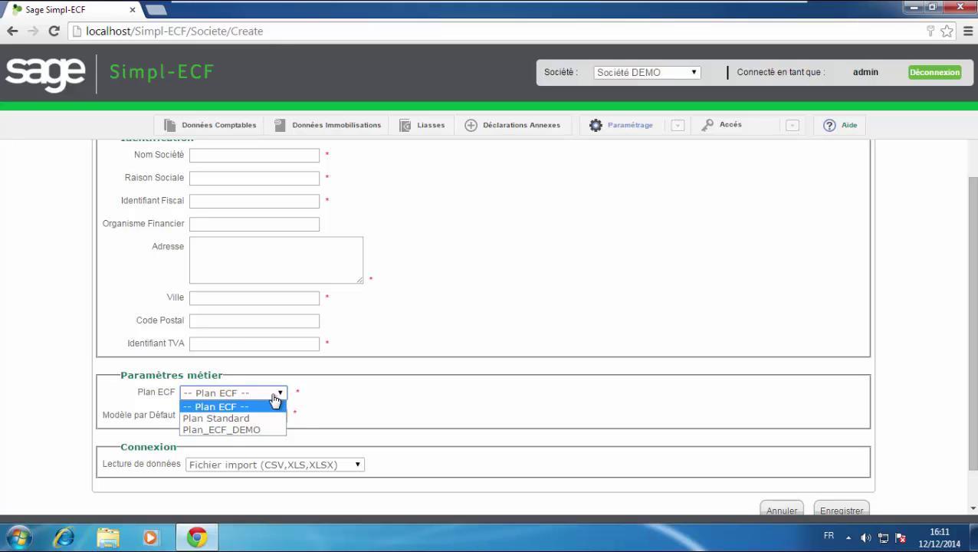
pyautogui.click(275, 397)
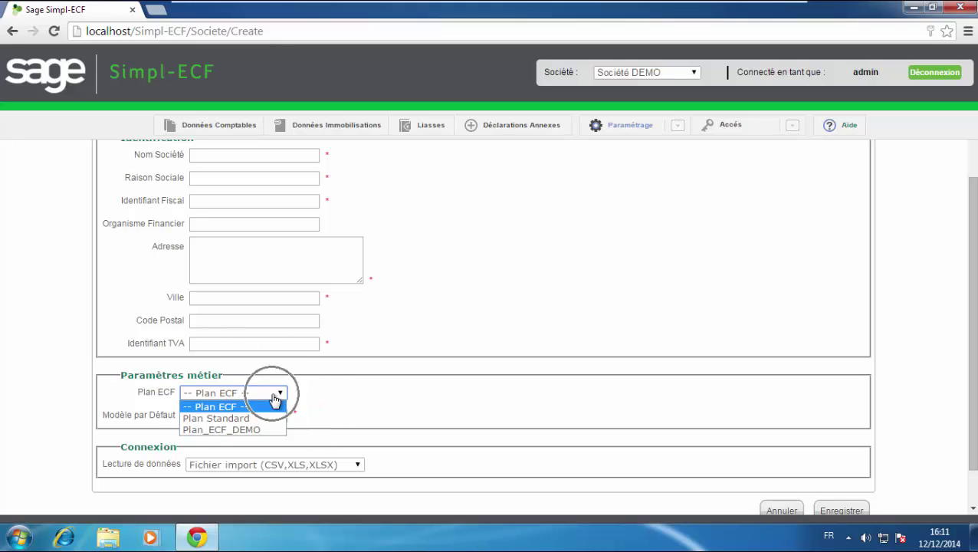
pyautogui.click(355, 468)
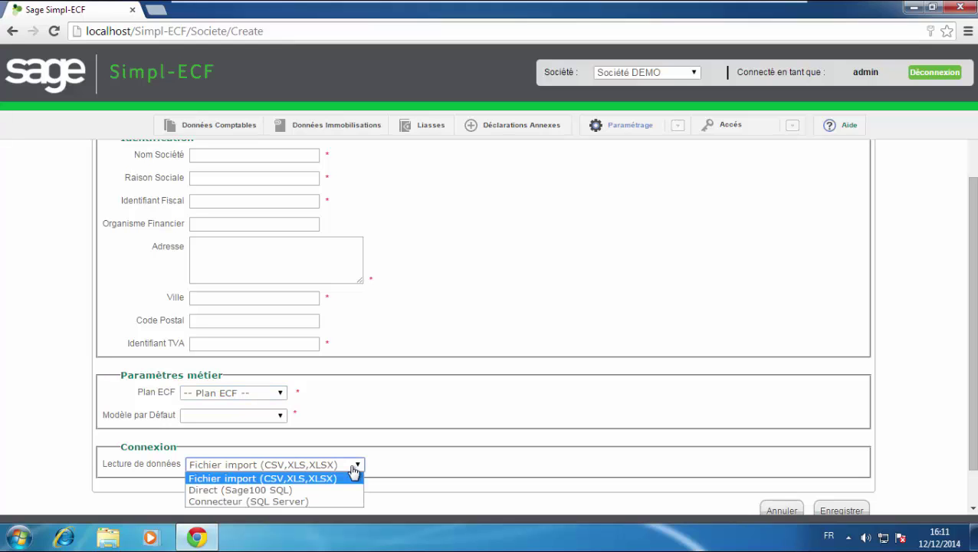
pyautogui.click(311, 492)
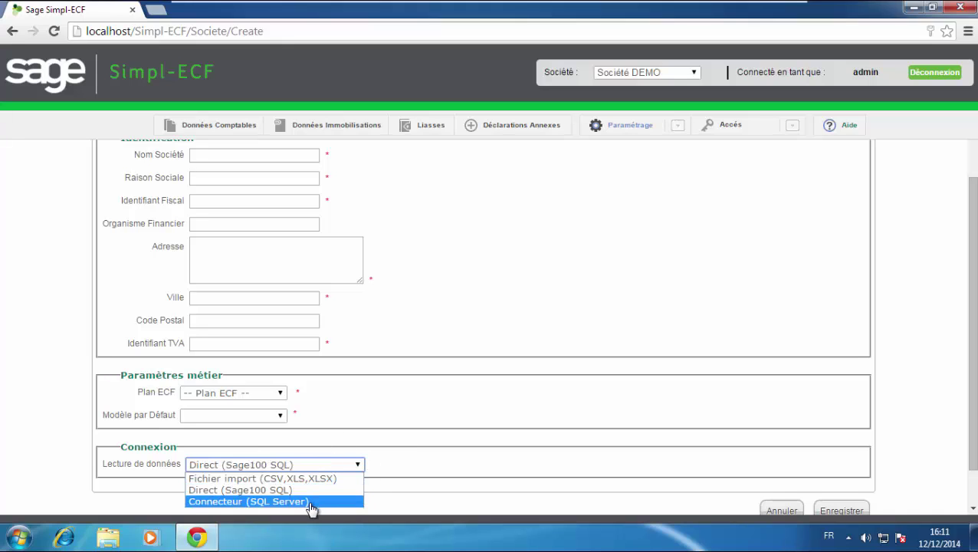
pyautogui.click(310, 503)
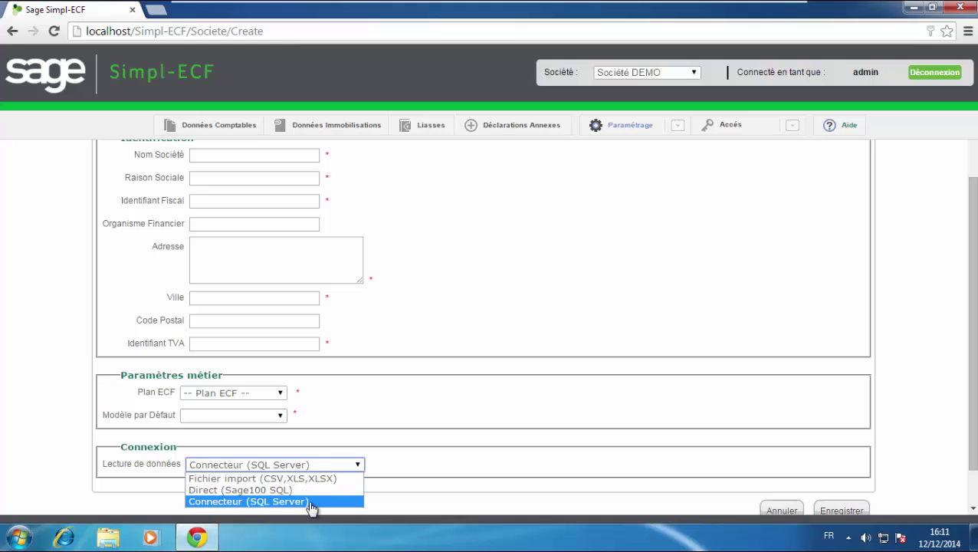
pyautogui.scroll(-1, 511, 484)
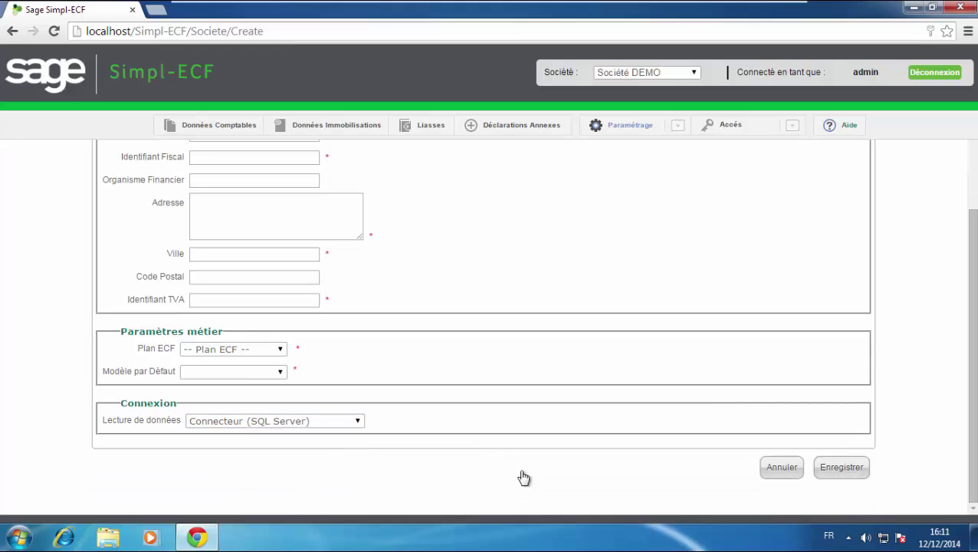
pyautogui.click(771, 476)
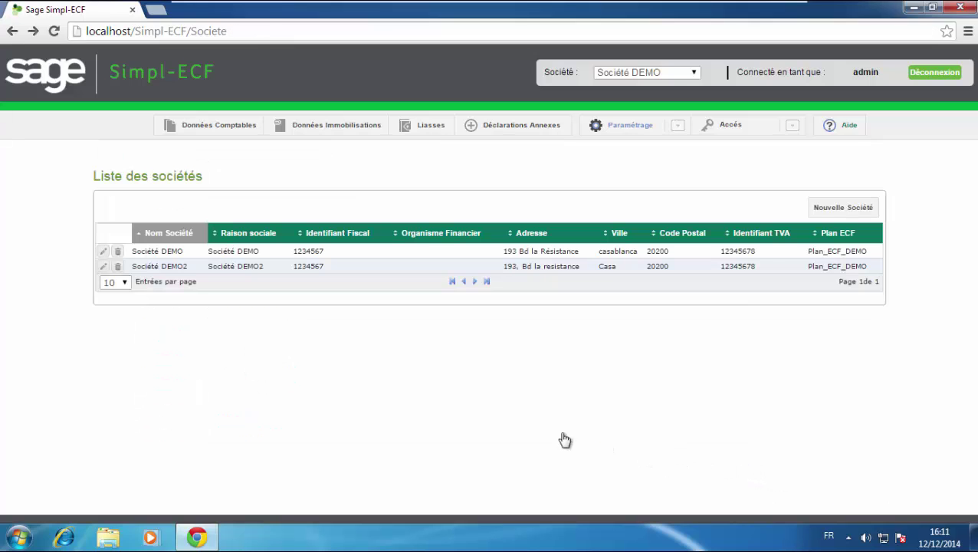
# Step: Start an accounting data integration for Société DEMO and review the sample of the standard source file format
pyautogui.click(218, 128)
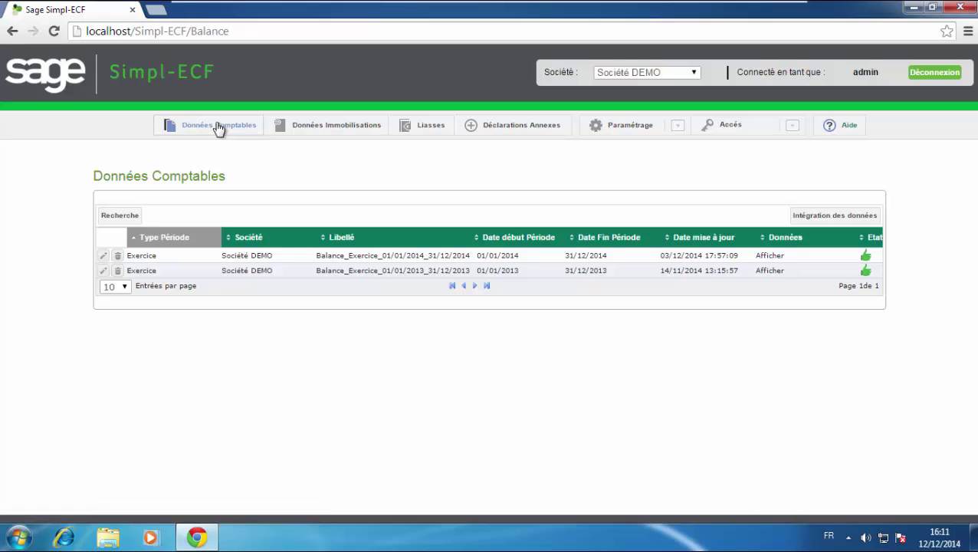
pyautogui.click(840, 217)
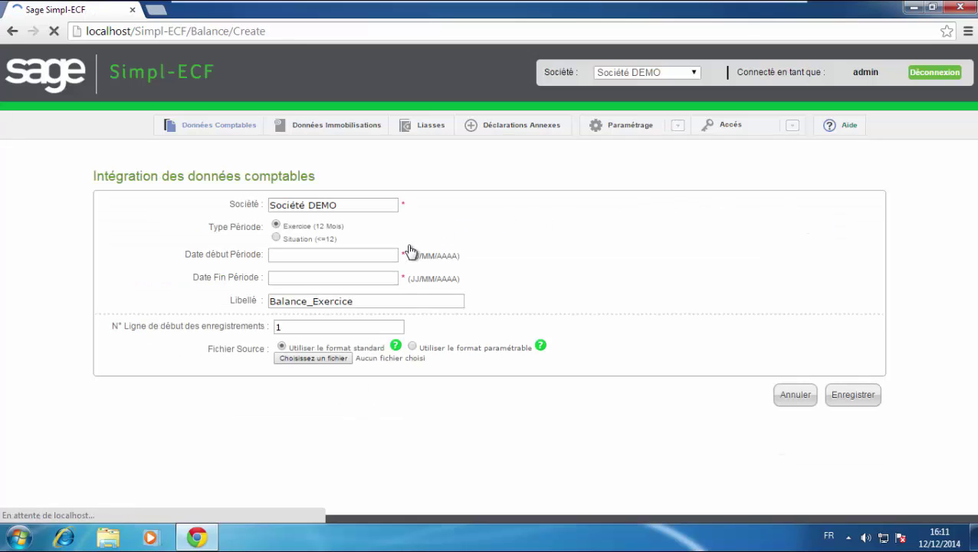
pyautogui.click(400, 257)
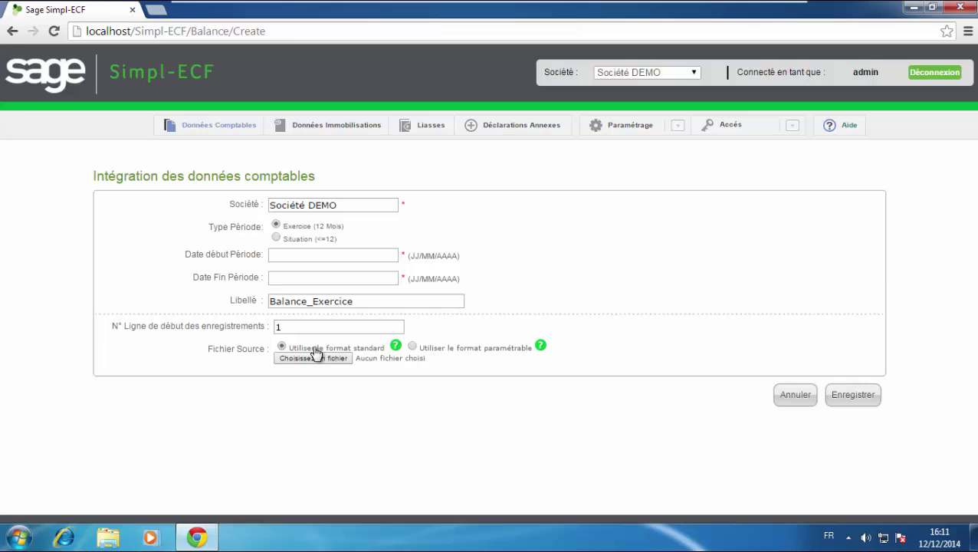
pyautogui.click(395, 349)
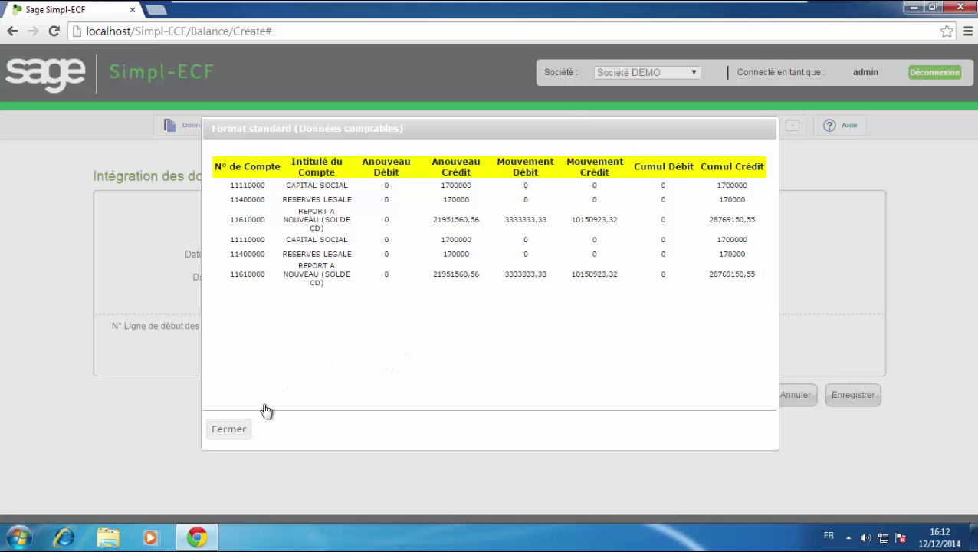
pyautogui.click(248, 432)
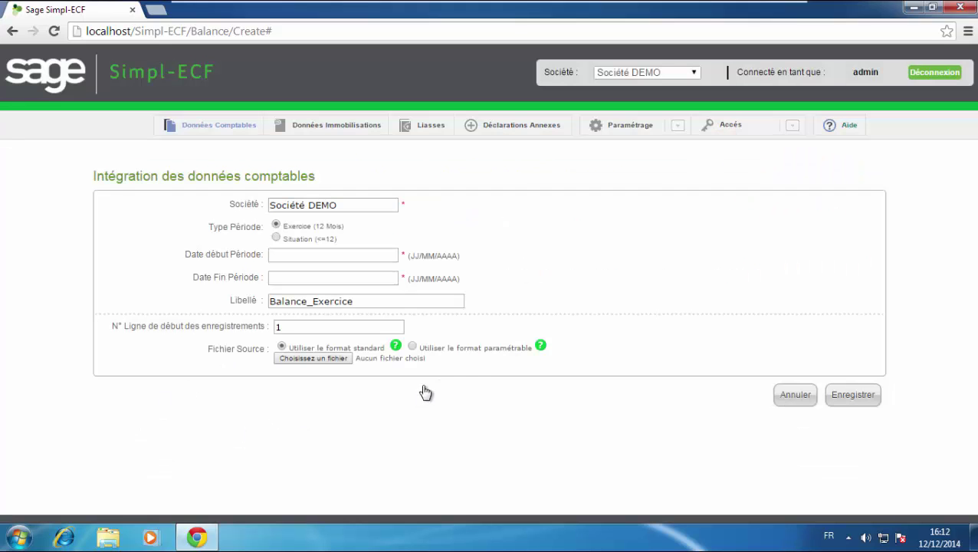
# Step: Add N° de Compte, Initulé du Compte and Anouveau Crédit to the configurable format's field list, and close it
pyautogui.click(479, 355)
pyautogui.click(541, 347)
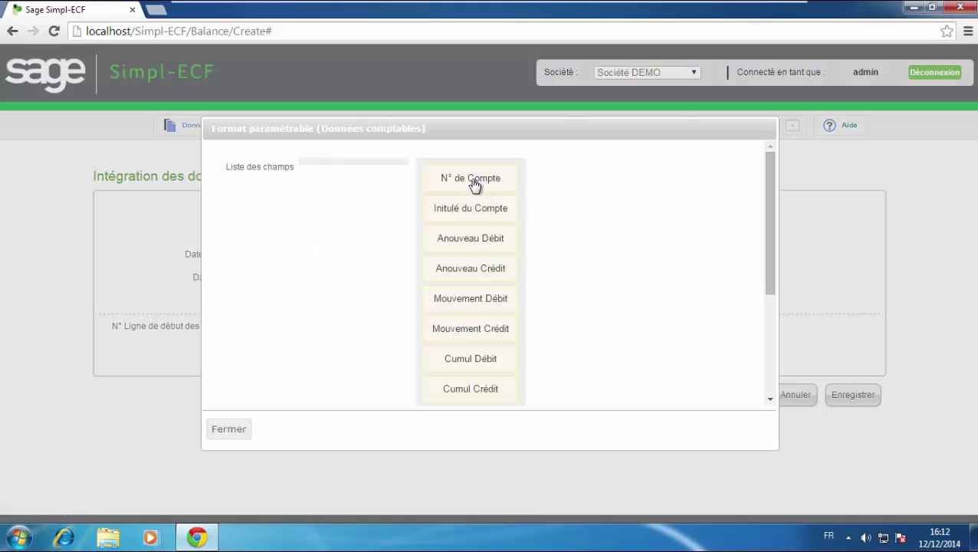
pyautogui.moveTo(474, 184); pyautogui.dragTo(368, 175)
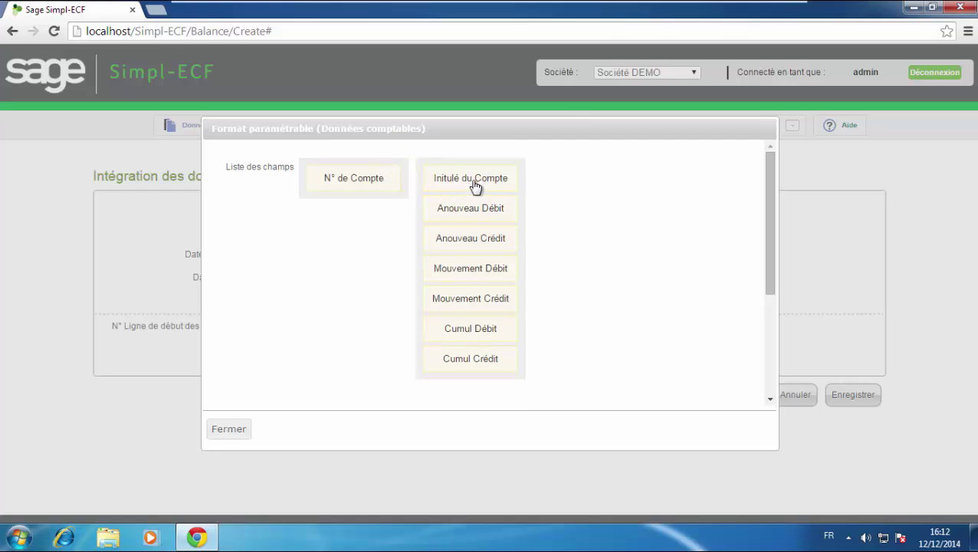
pyautogui.moveTo(475, 186); pyautogui.dragTo(367, 201)
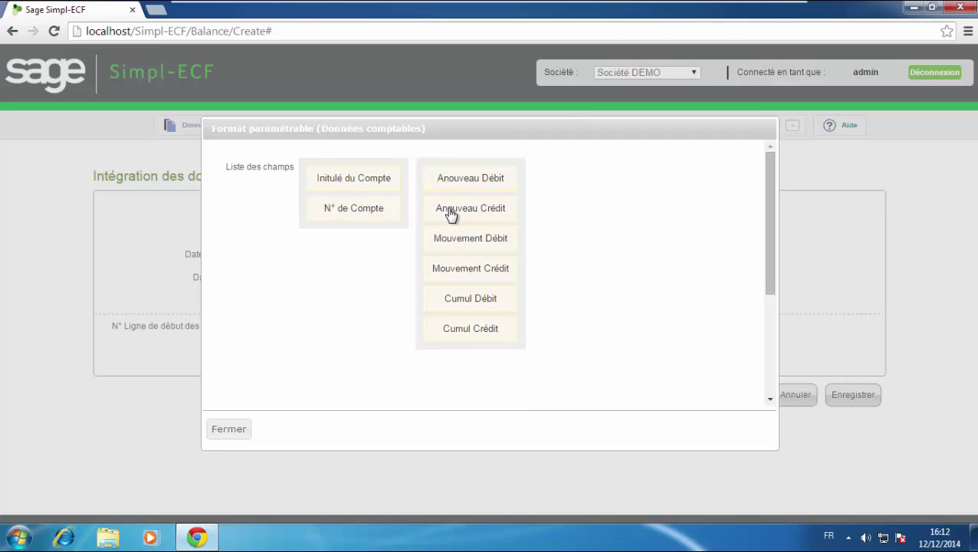
pyautogui.moveTo(450, 216); pyautogui.dragTo(343, 240)
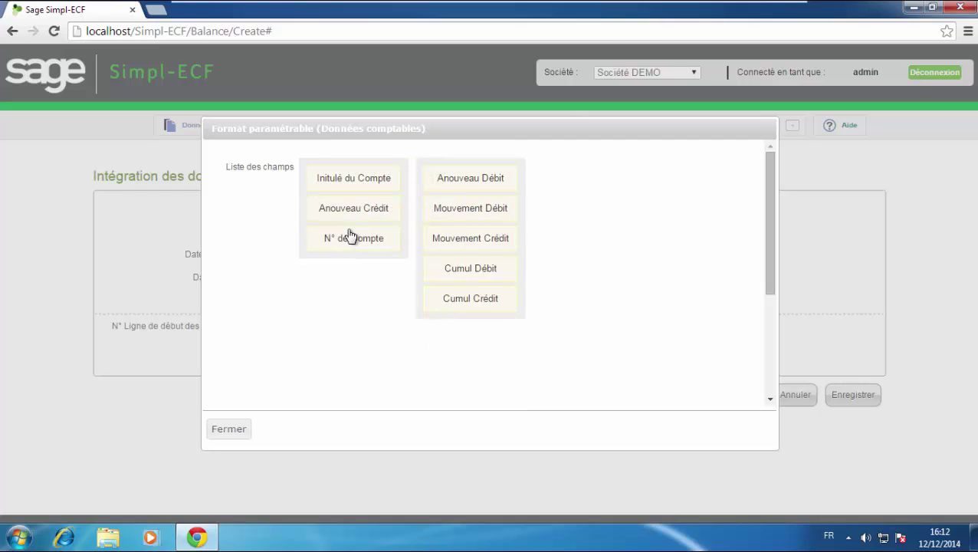
pyautogui.click(229, 430)
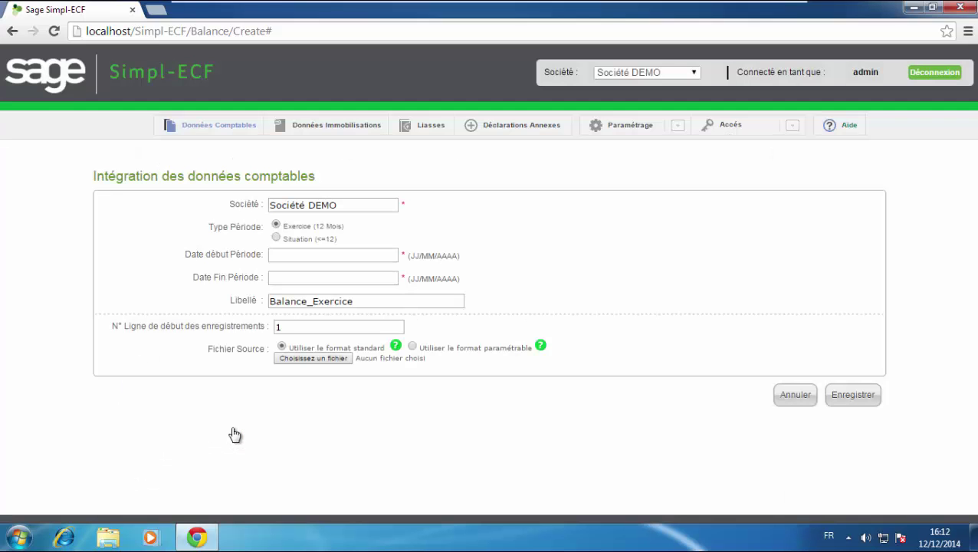
# Step: Return to the accounting data list and display the account details of the 2014 exercise balance
pyautogui.click(245, 133)
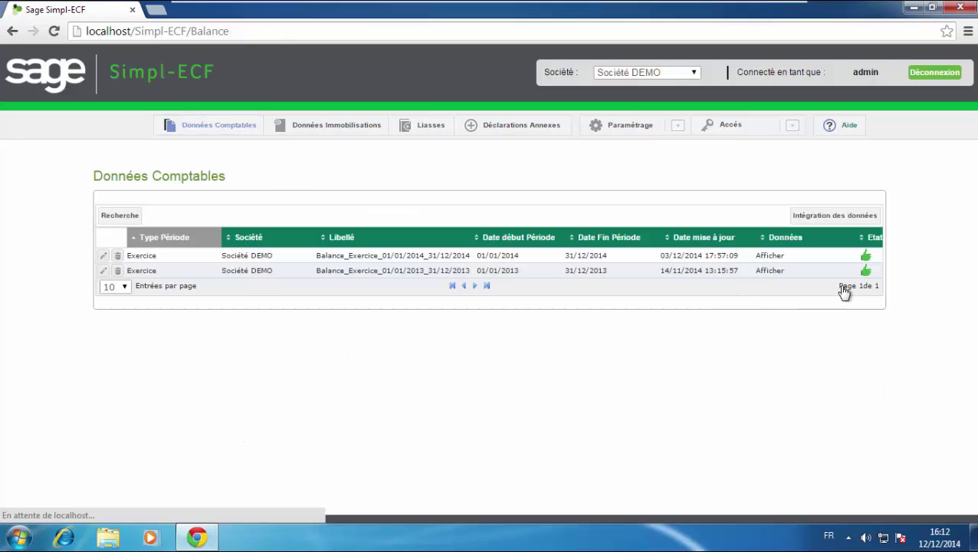
pyautogui.moveTo(875, 266)
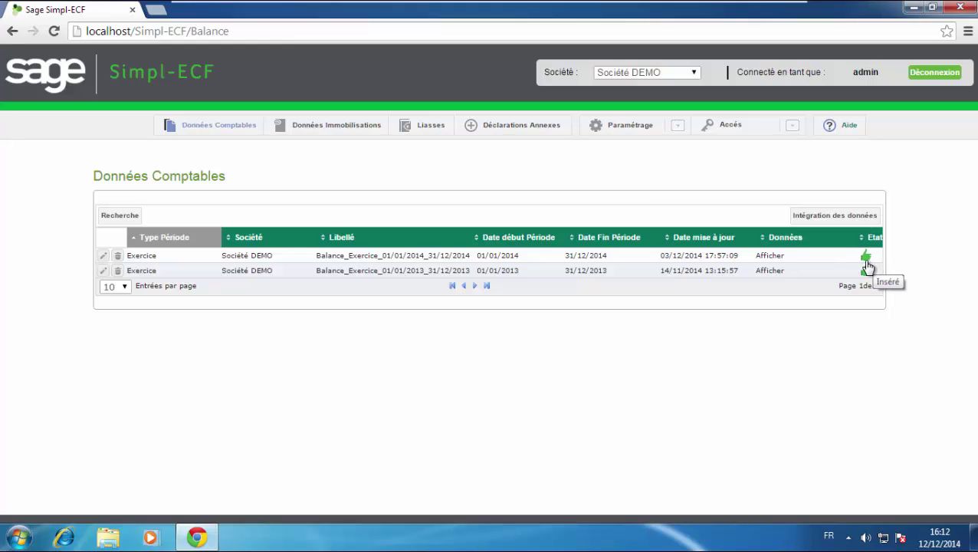
pyautogui.click(775, 261)
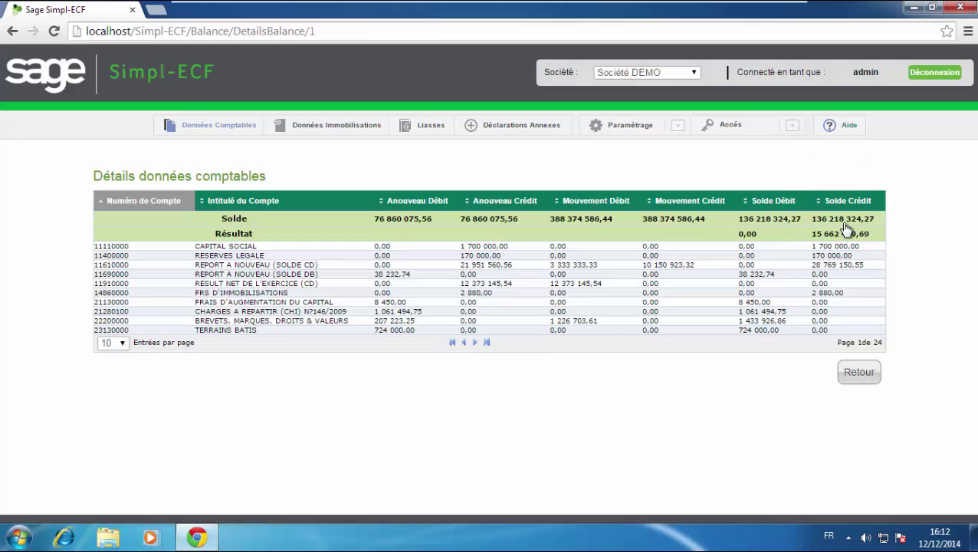
# Step: Show more entries per page in the 2014 balance details, and return to the accounting data list
pyautogui.click(121, 345)
pyautogui.click(117, 399)
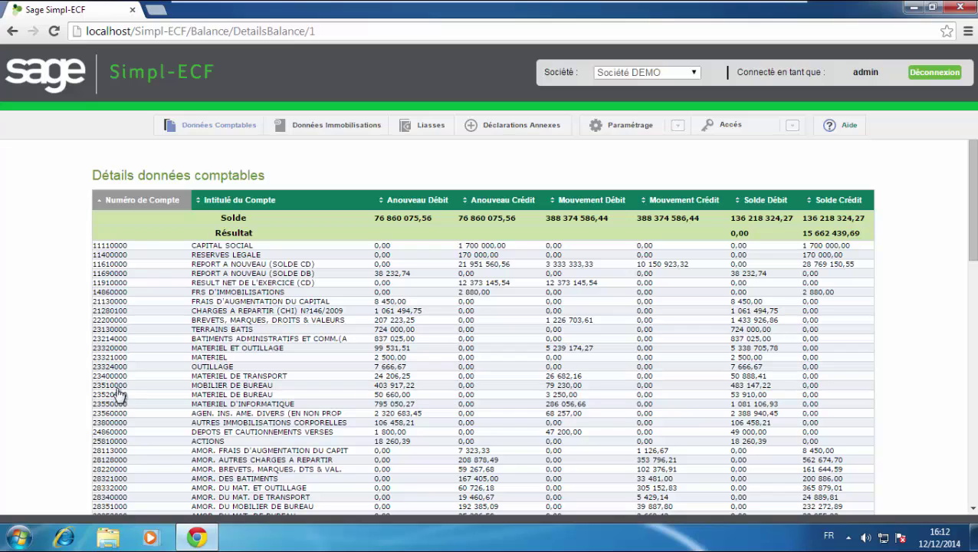
pyautogui.click(220, 133)
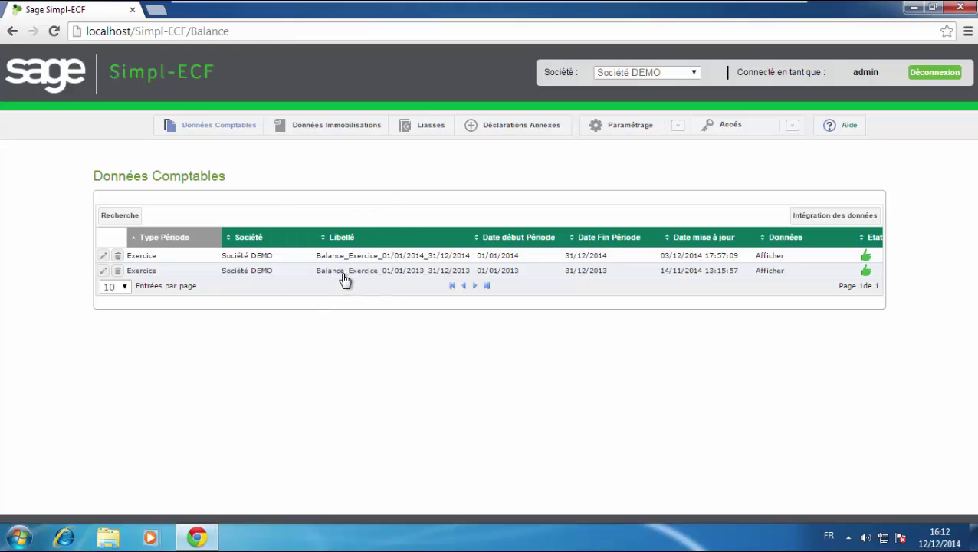
# Step: Open the search form of the accounting data list and review its start date, end date and search options
pyautogui.click(344, 280)
pyautogui.click(120, 218)
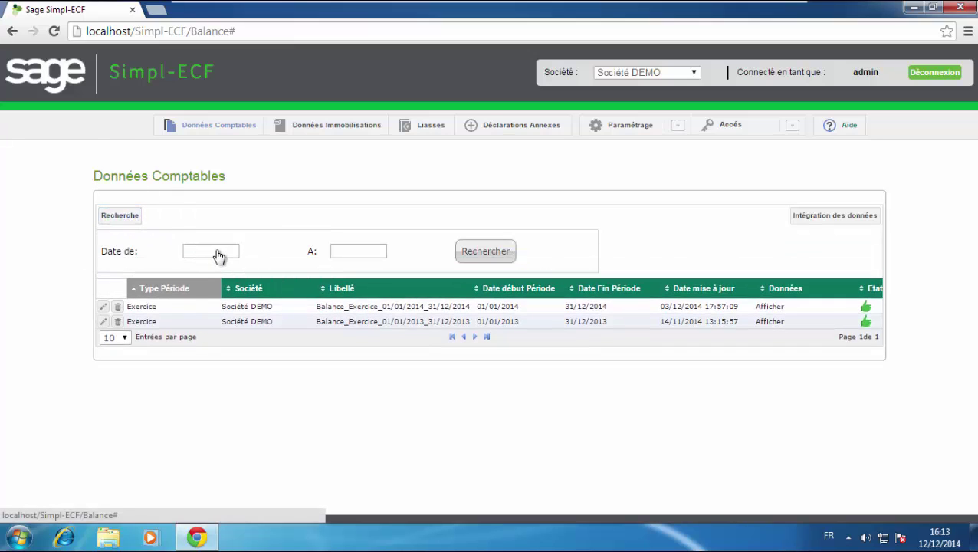
pyautogui.click(219, 255)
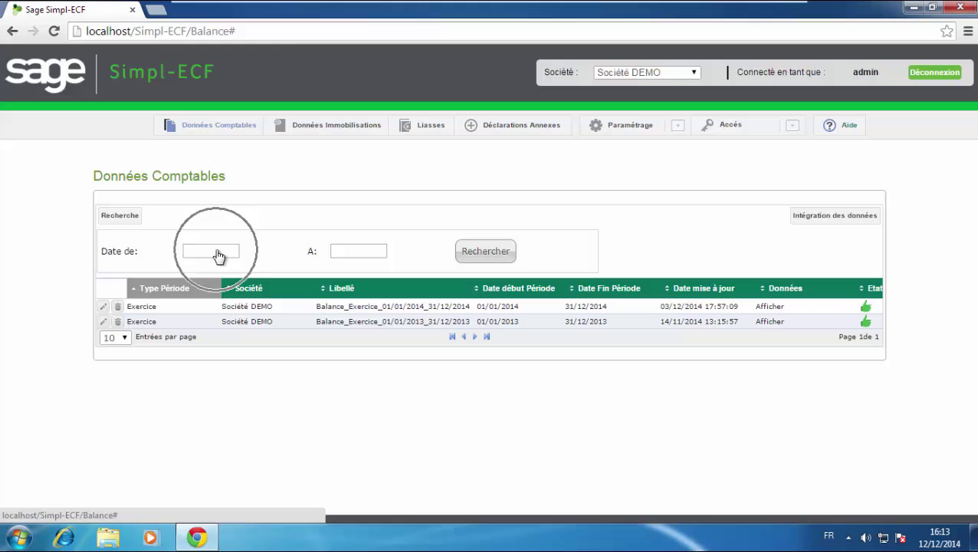
pyautogui.click(349, 259)
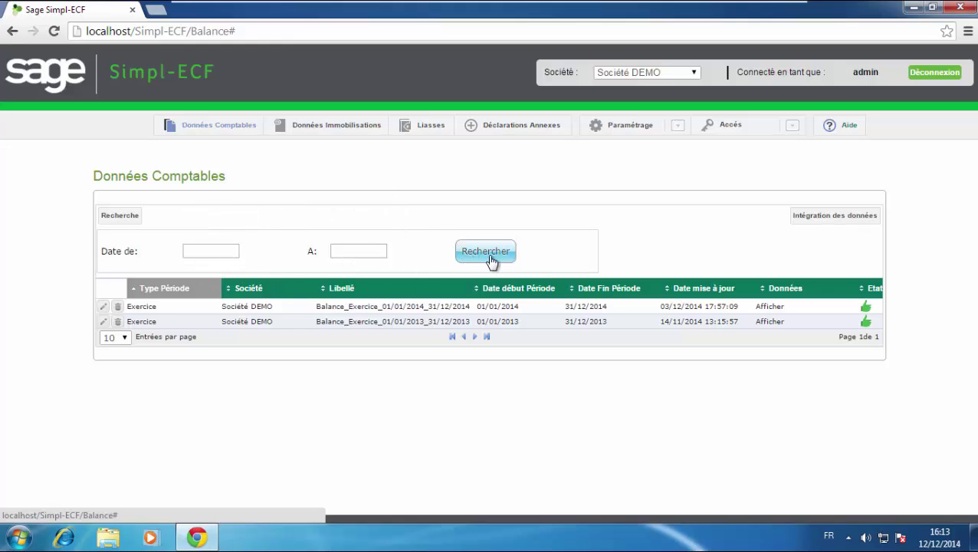
pyautogui.click(490, 259)
# Step: Start a fixed-asset data integration for Société DEMO and review its period dates, Amortissements and Sorties sections
pyautogui.click(281, 129)
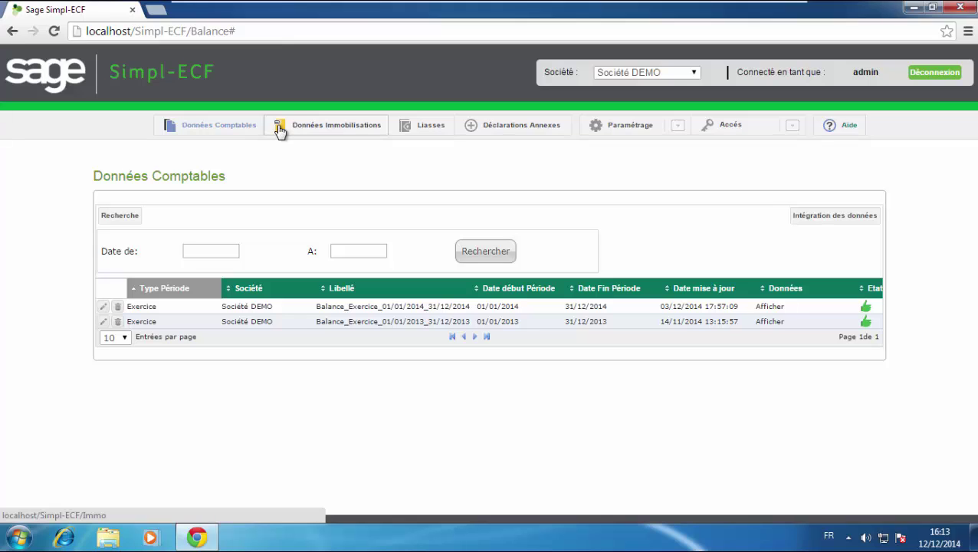
pyautogui.click(280, 128)
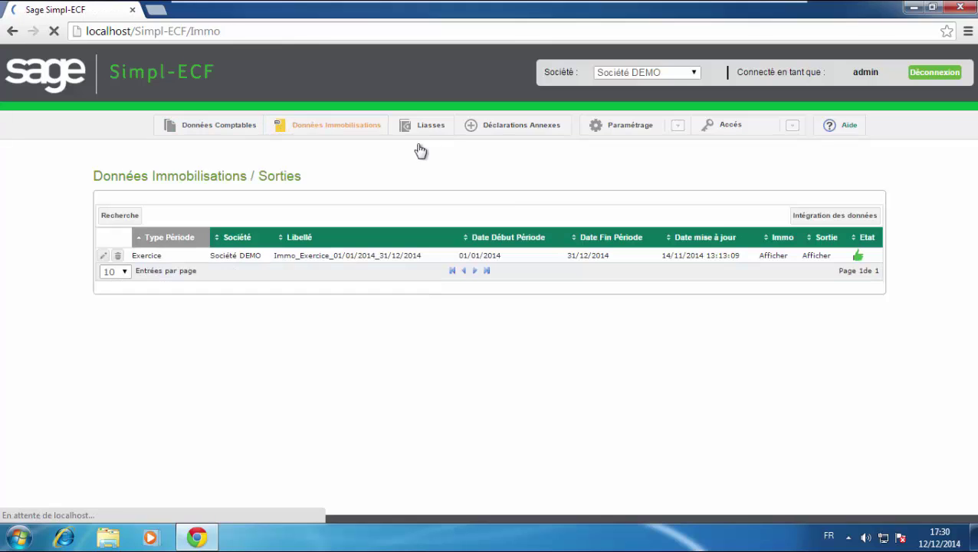
pyautogui.click(842, 218)
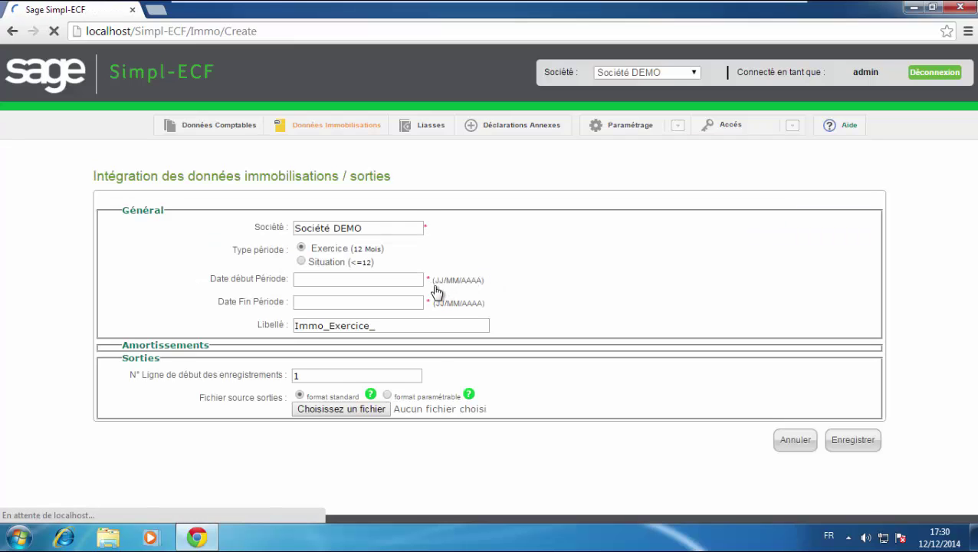
pyautogui.click(433, 285)
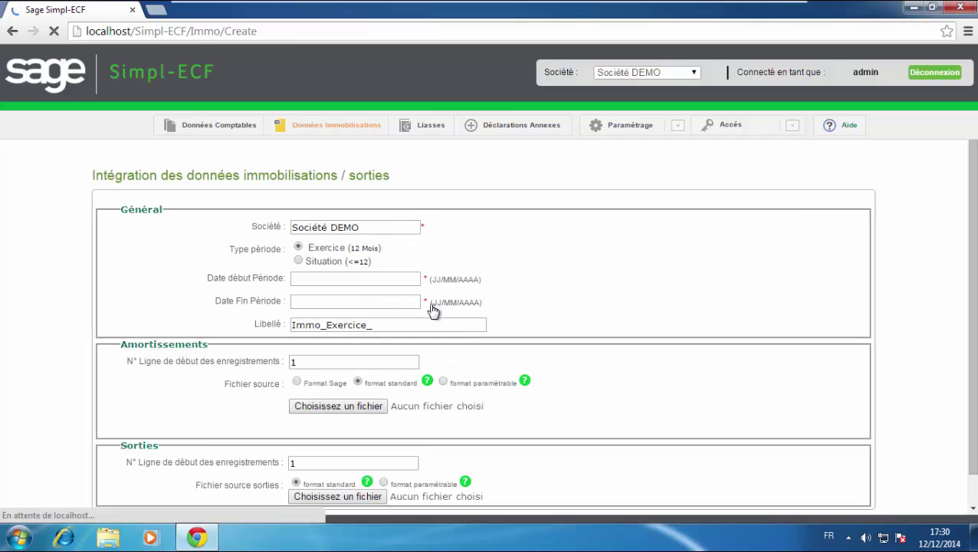
pyautogui.click(432, 307)
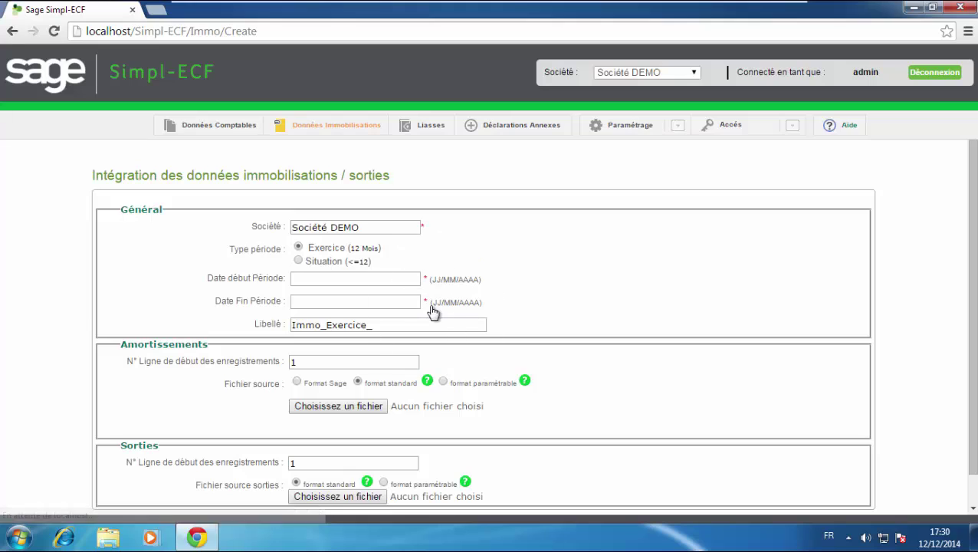
pyautogui.click(172, 355)
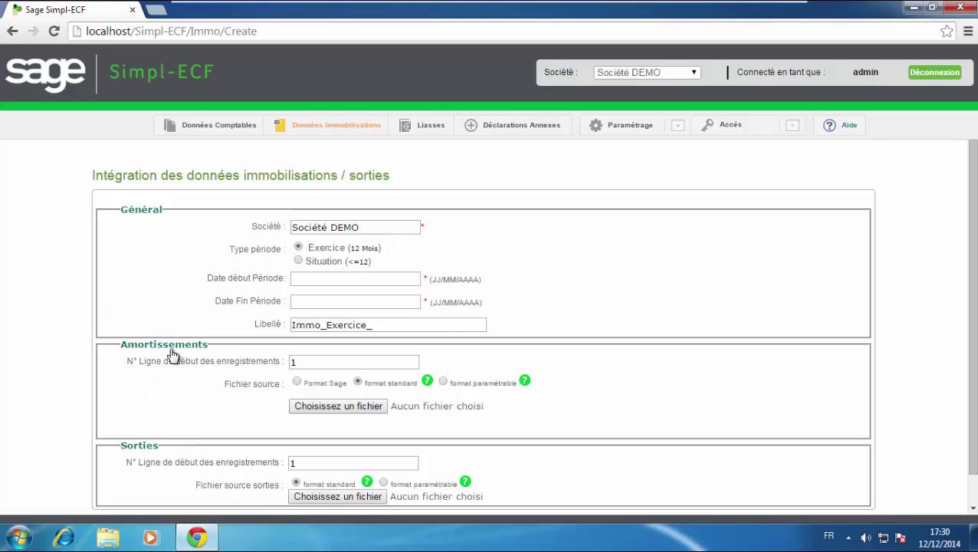
pyautogui.click(169, 458)
# Step: Start a new liasse declaration for Société DEMO, review its creation form, and return to the declarations list
pyautogui.click(430, 133)
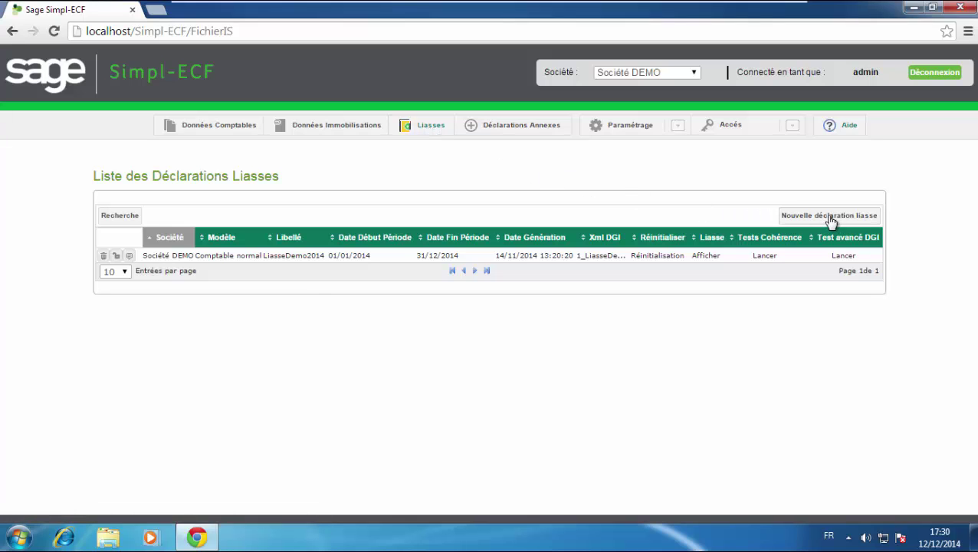
pyautogui.click(832, 219)
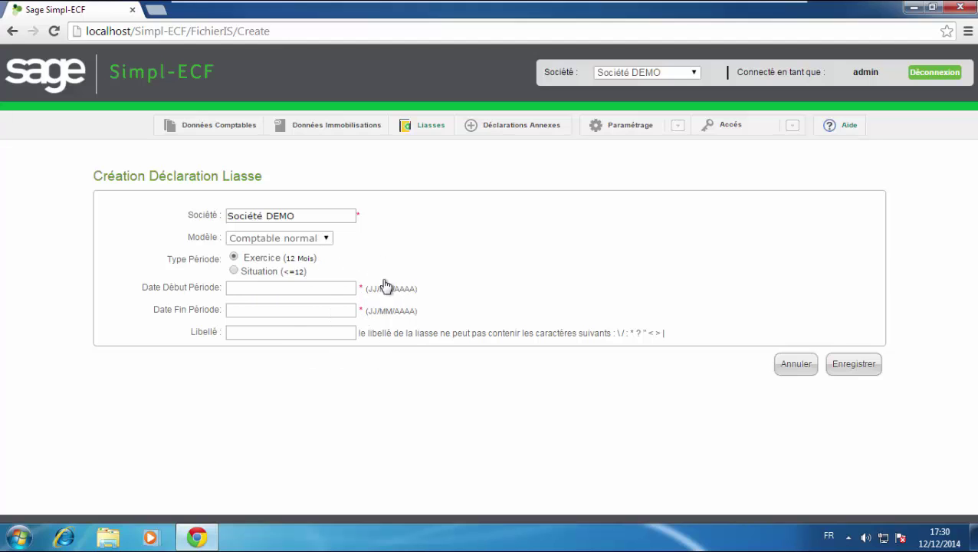
pyautogui.click(442, 126)
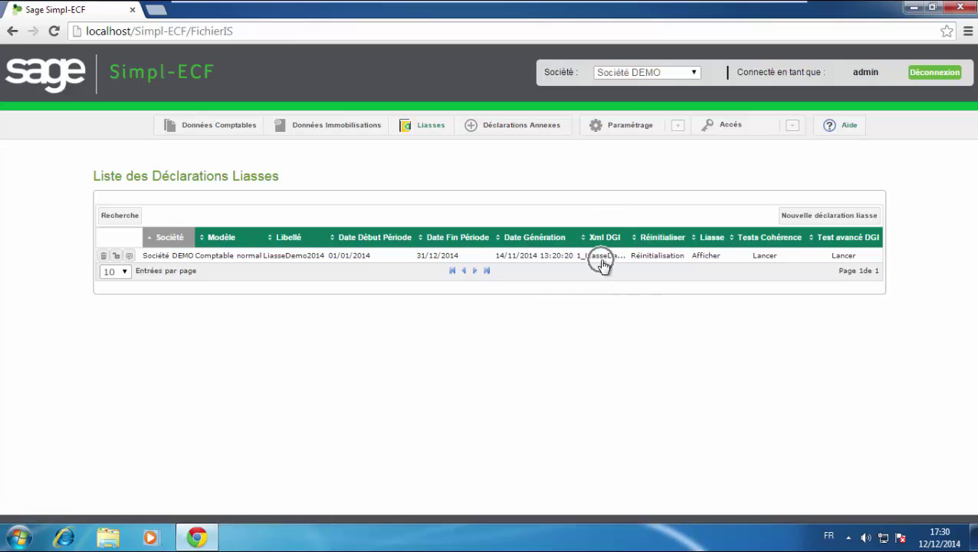
# Step: Display the tables of the LiasseDemo2014 declaration, check their status indicators, and review Tableau N° 01Actif
pyautogui.click(708, 260)
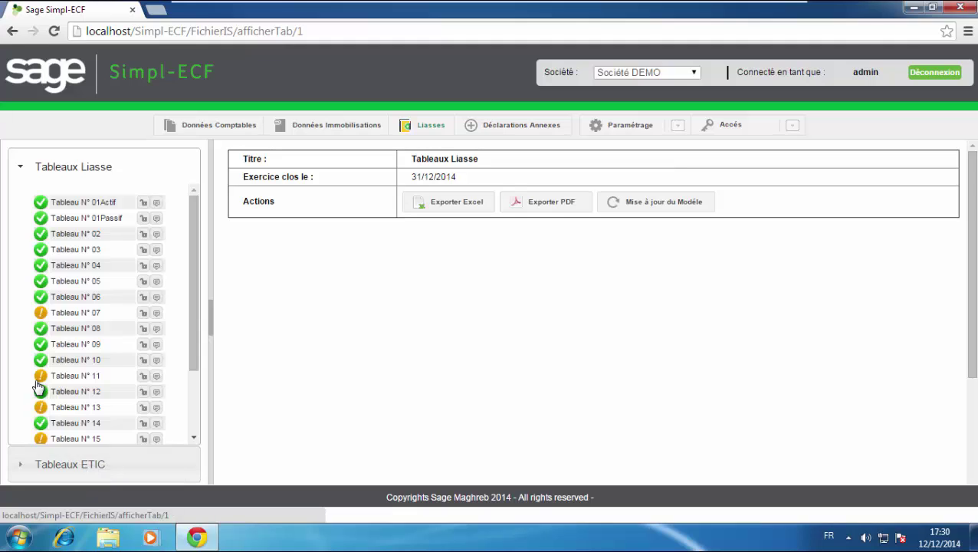
pyautogui.moveTo(44, 379)
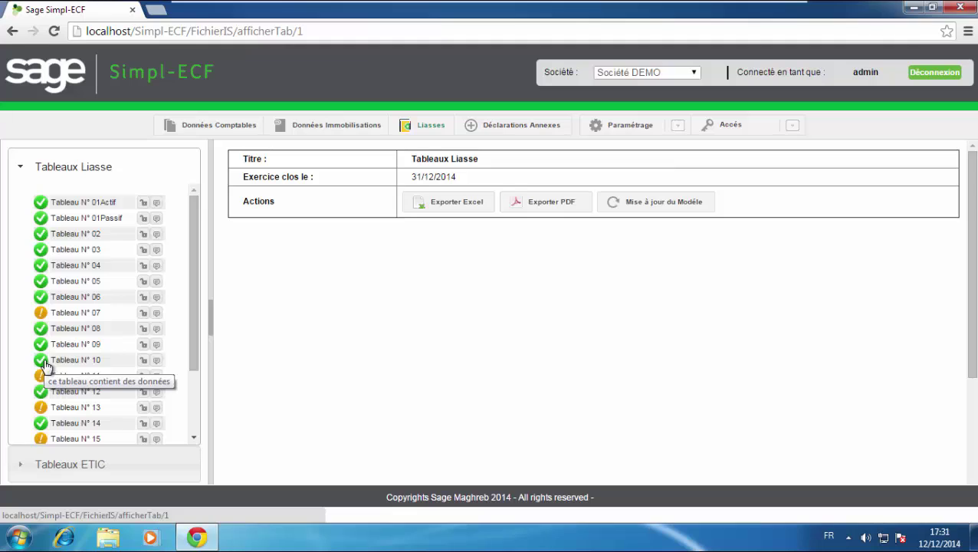
pyautogui.moveTo(74, 351)
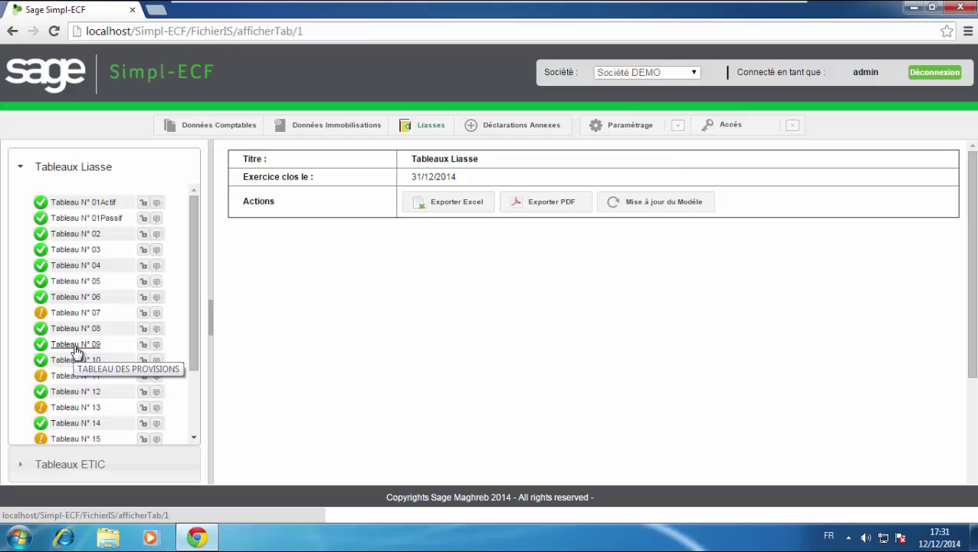
pyautogui.click(99, 204)
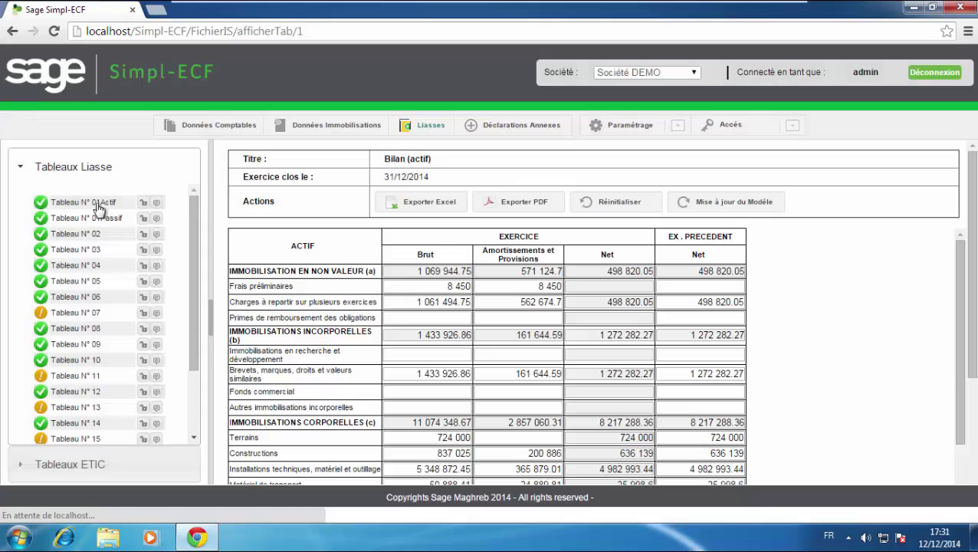
pyautogui.scroll(-8, 465, 297)
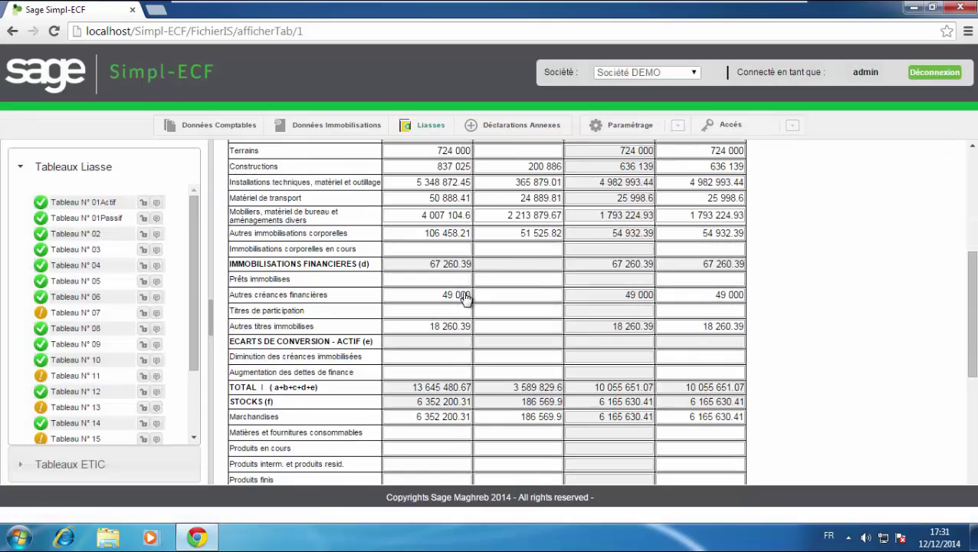
pyautogui.scroll(6, 466, 298)
pyautogui.scroll(5, 466, 298)
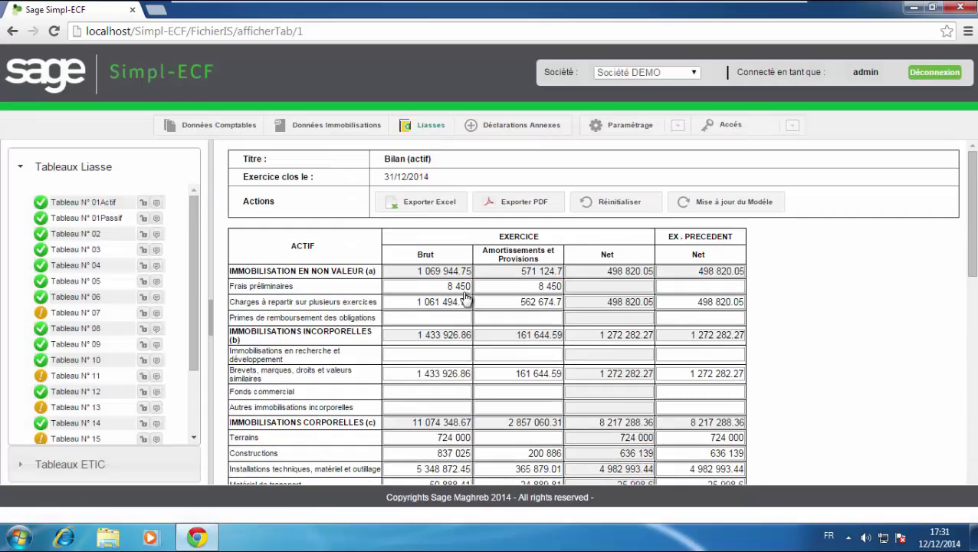
# Step: Try appending "+solde" to the Brut formula of Immobilisations incorporelles, view the cell's account details, and close without saving
pyautogui.click(435, 345)
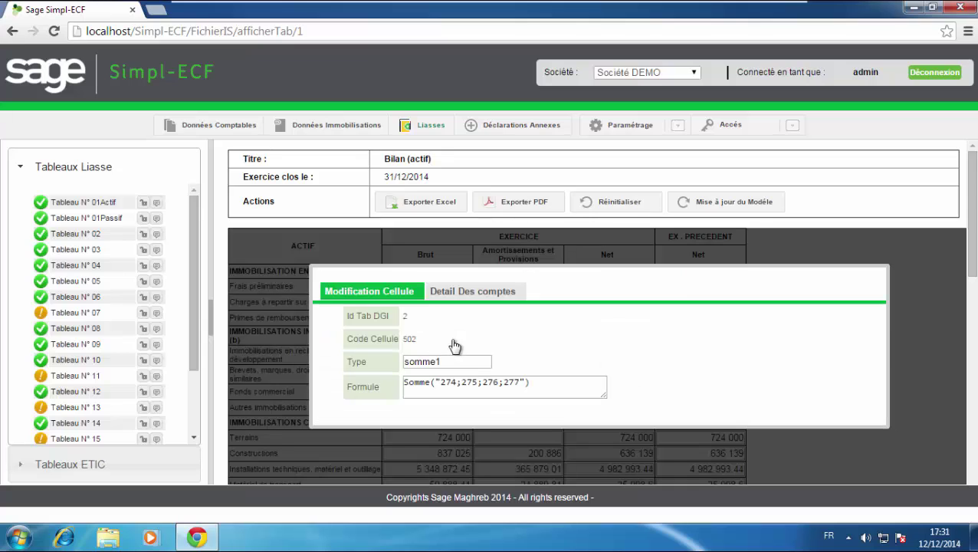
pyautogui.moveTo(554, 389); pyautogui.dragTo(401, 392)
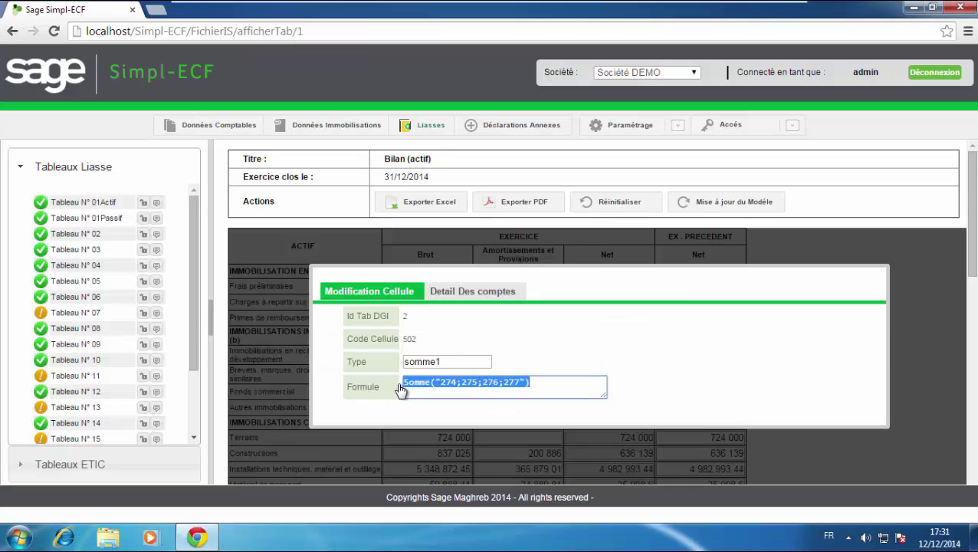
pyautogui.click(543, 389)
pyautogui.write('+solde')
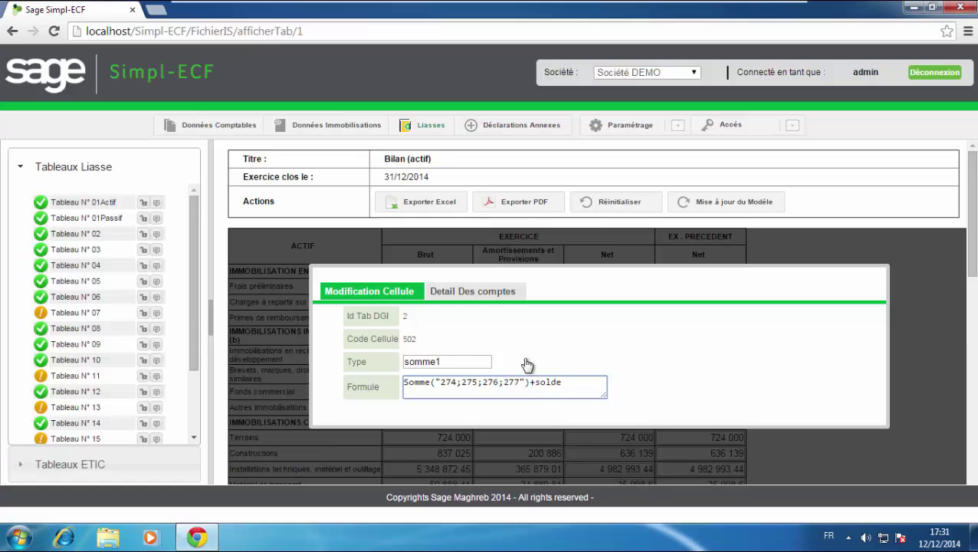
pyautogui.click(486, 294)
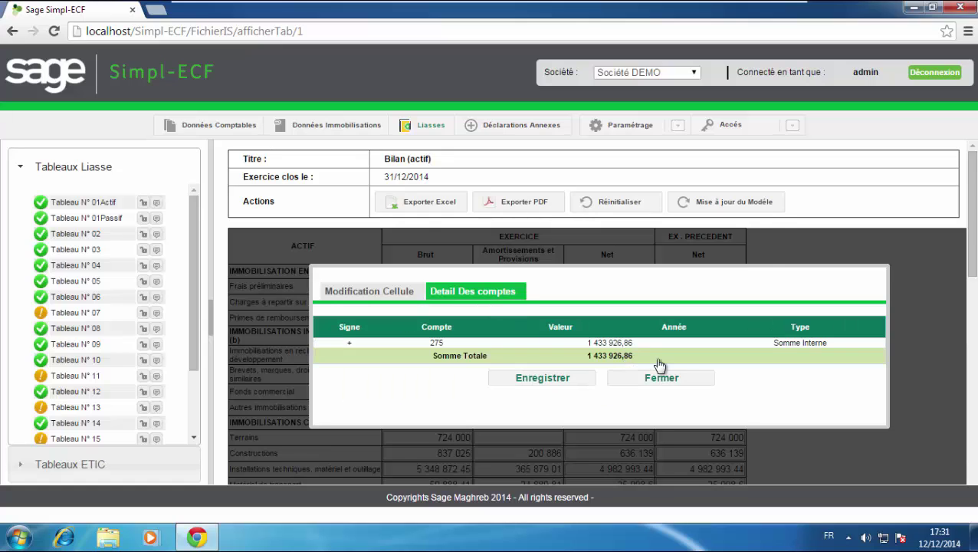
pyautogui.click(664, 380)
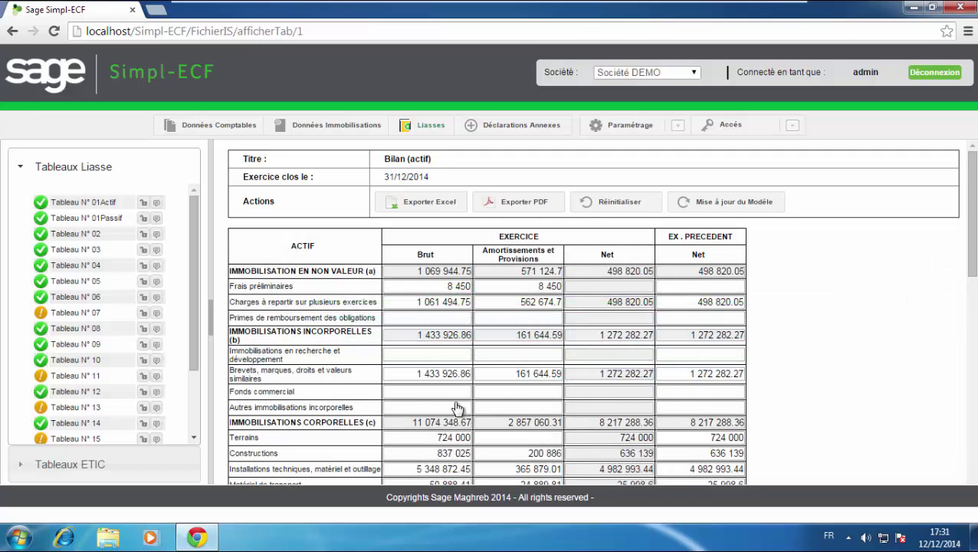
# Step: Set the Brut amount of Fonds commercial to 123333 in the Bilan (actif)
pyautogui.click(449, 400)
pyautogui.write('123333')
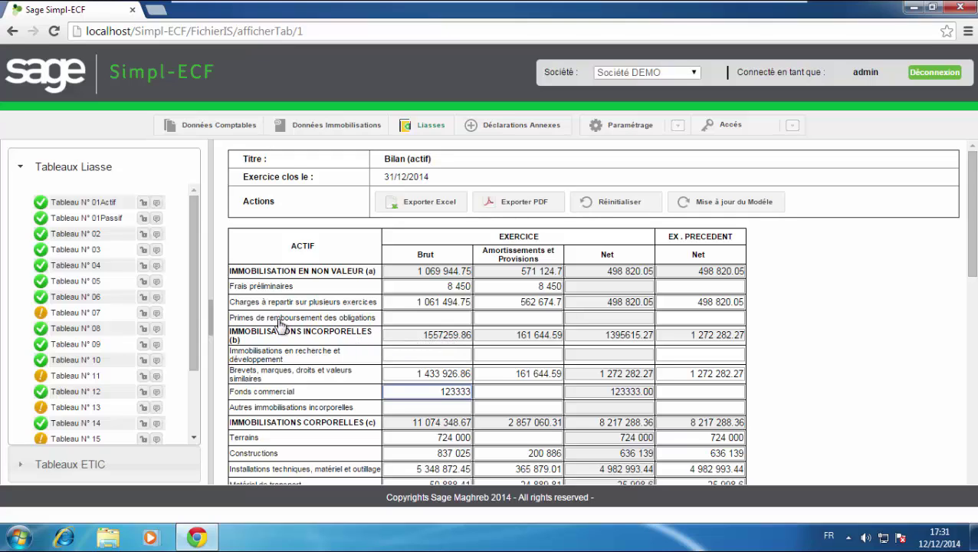
# Step: Review the comment, Excel export and PDF export options available for Tableau N° 01Actif
pyautogui.click(157, 204)
pyautogui.click(157, 203)
pyautogui.click(426, 213)
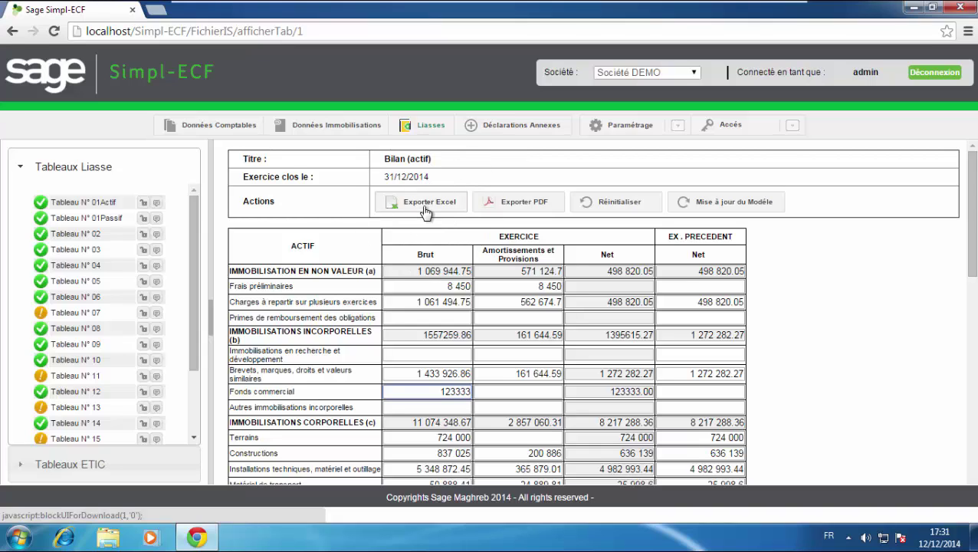
pyautogui.click(519, 212)
# Step: Run the coherence tests on the LiasseDemo2014 declaration and review the validity status of the individual tests
pyautogui.click(433, 134)
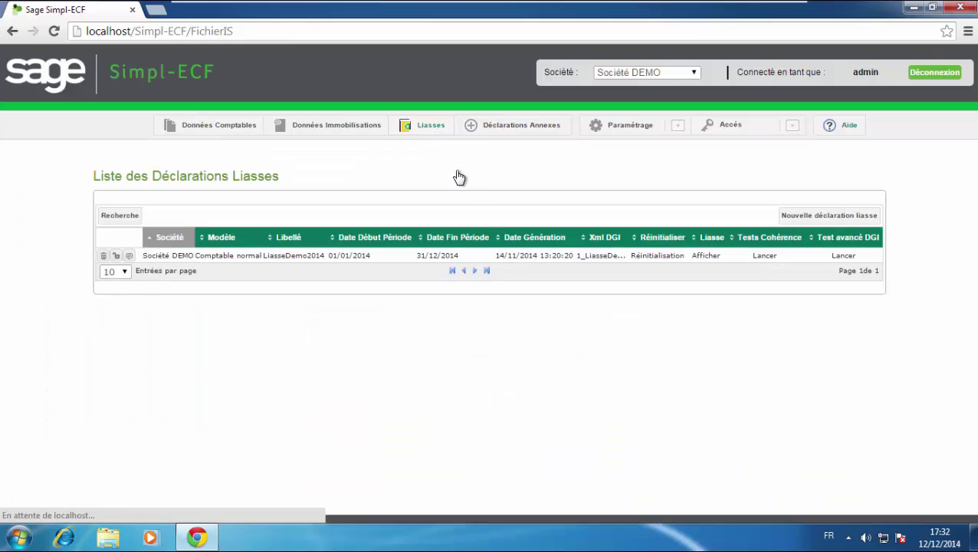
pyautogui.click(768, 262)
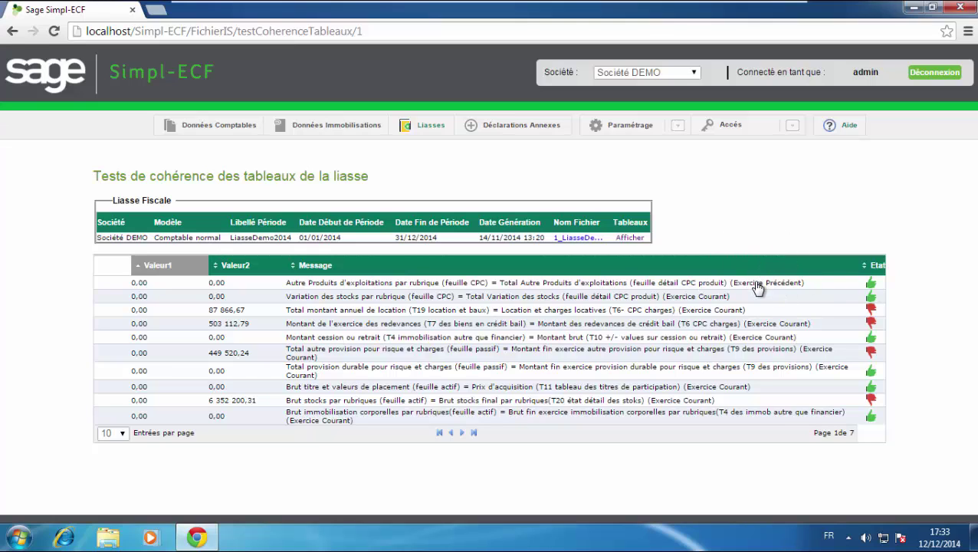
pyautogui.click(714, 309)
pyautogui.press('ctrl')
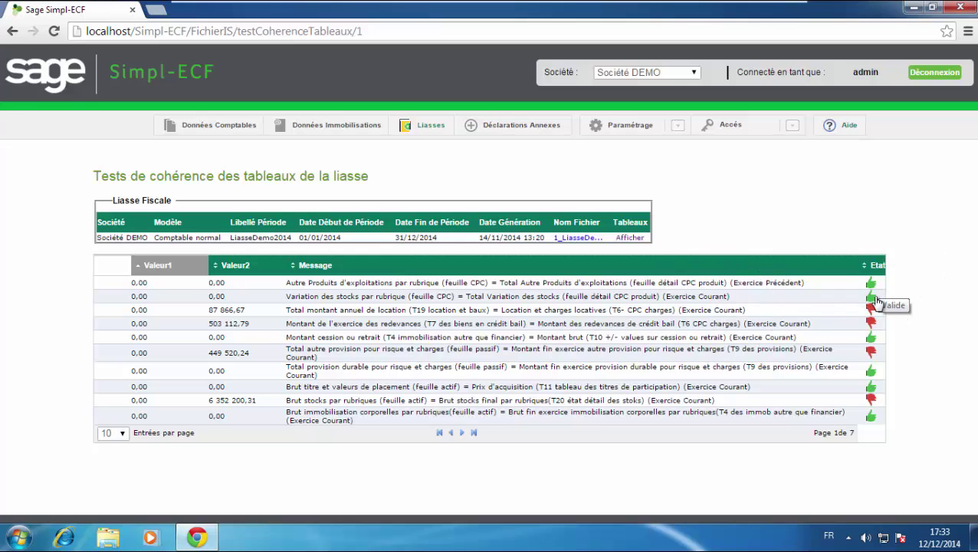
pyautogui.press('ctrl')
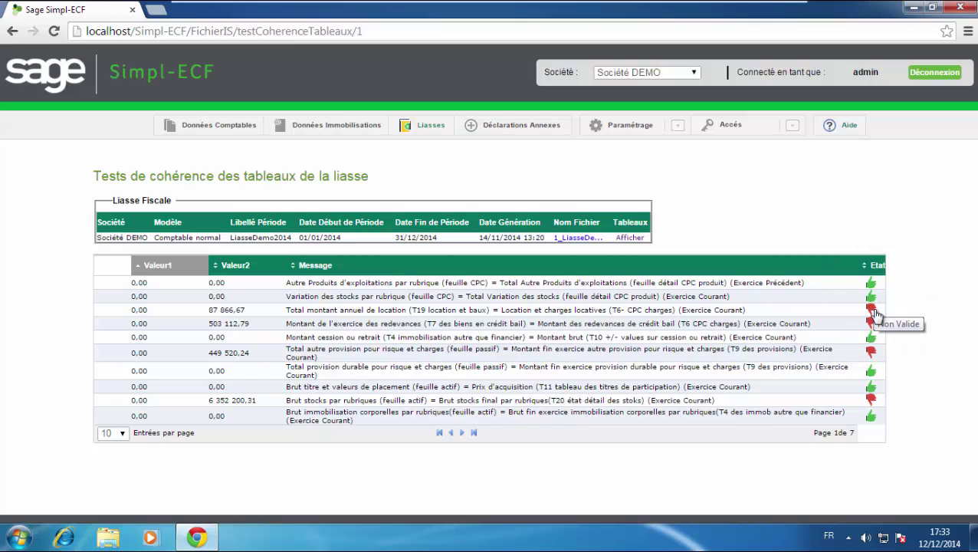
pyautogui.click(682, 128)
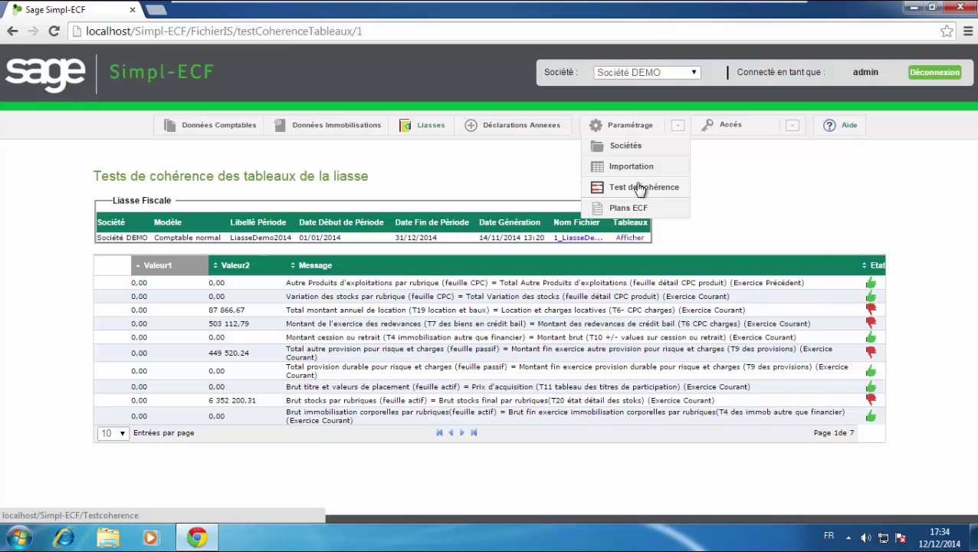
# Step: Return to the declarations list, start the reinitialisation of LiasseDemo2014, and cancel it at the date entry
pyautogui.click(429, 127)
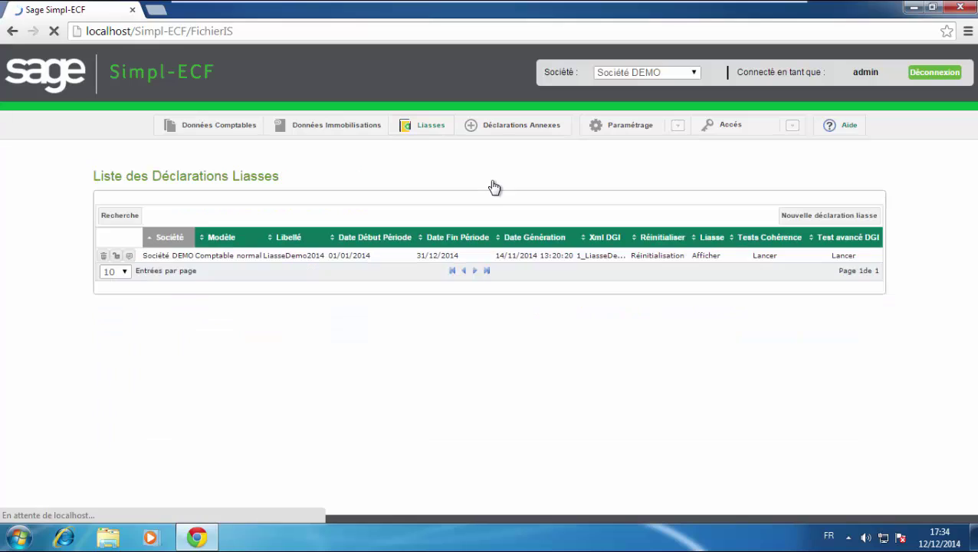
pyautogui.click(648, 261)
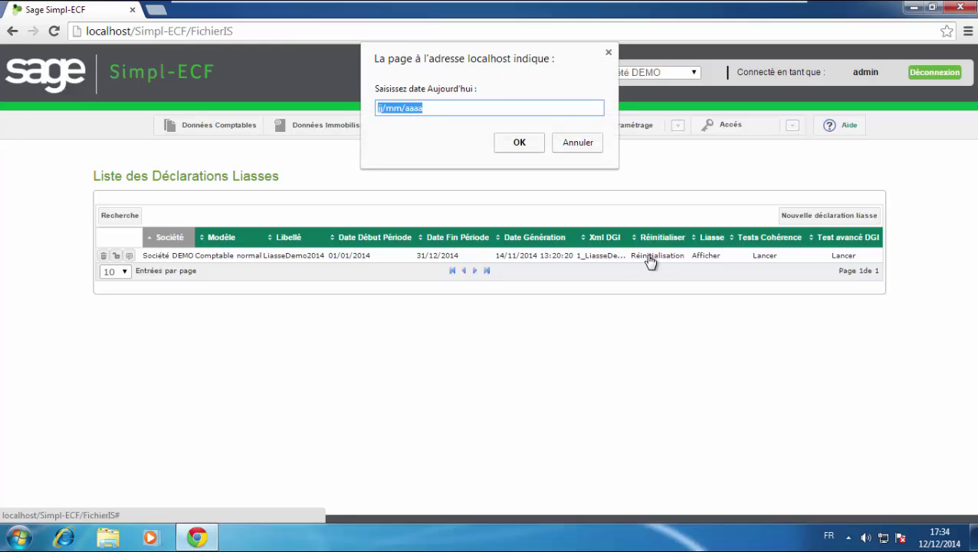
pyautogui.click(405, 113)
pyautogui.click(578, 143)
pyautogui.click(596, 147)
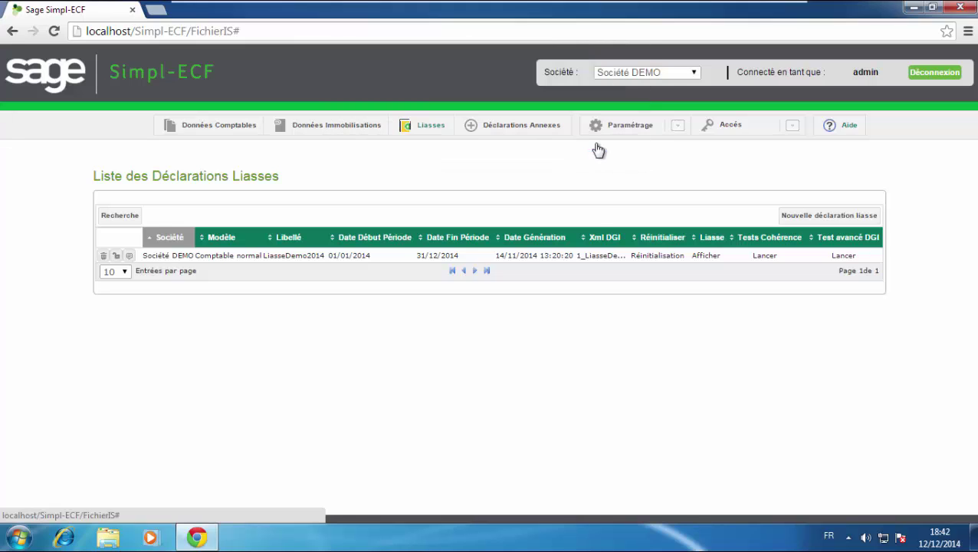
# Step: Start a new annex declaration for Société DEMO, review the available declaration types and choose Rémunérations versées à des tiers
pyautogui.click(517, 131)
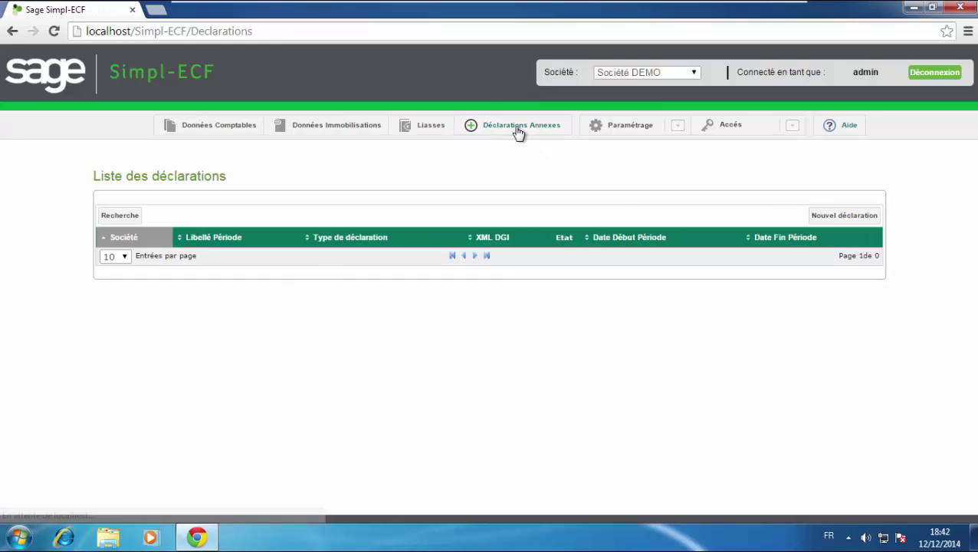
pyautogui.click(853, 217)
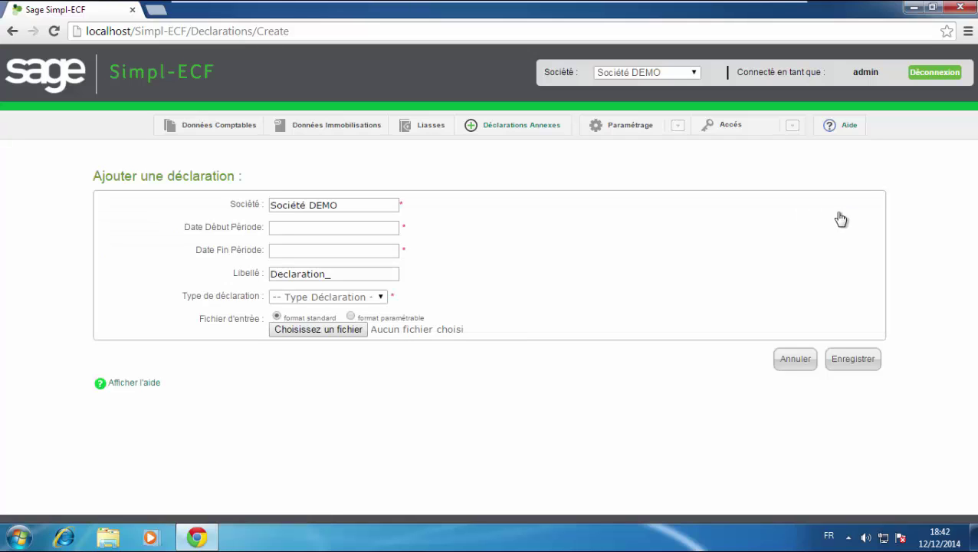
pyautogui.click(382, 302)
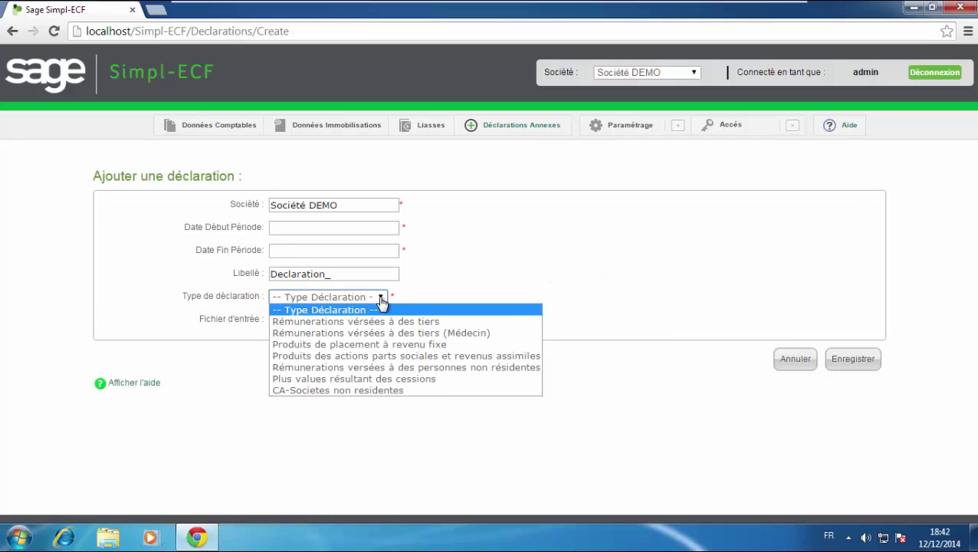
pyautogui.click(380, 323)
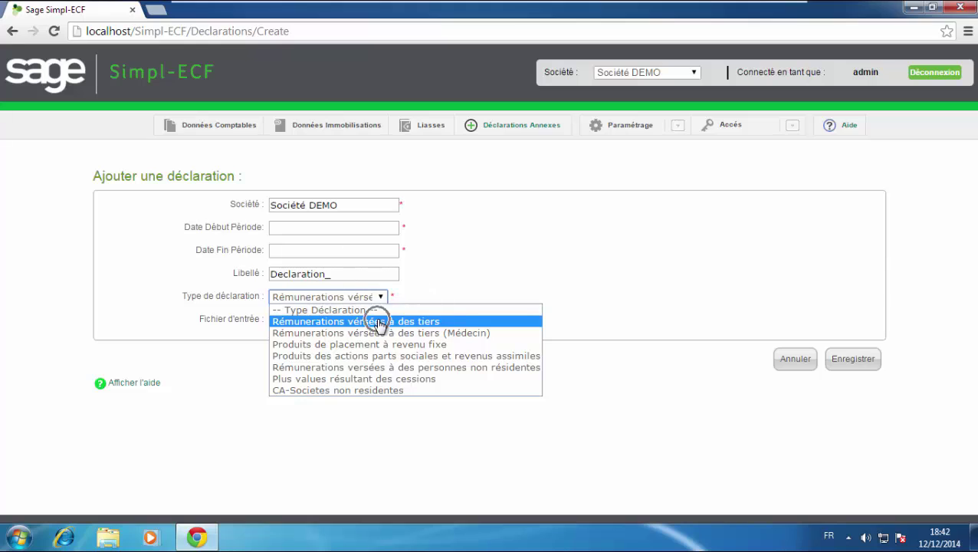
pyautogui.click(379, 334)
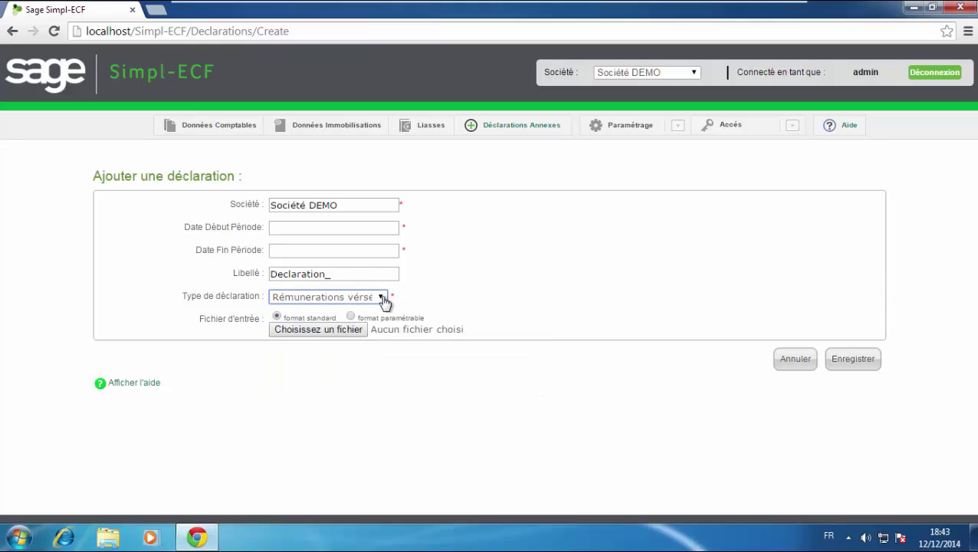
# Step: Show the declaration form's help and review the CSV import templates offered for each annex declaration type
pyautogui.click(322, 335)
pyautogui.click(127, 385)
pyautogui.click(131, 389)
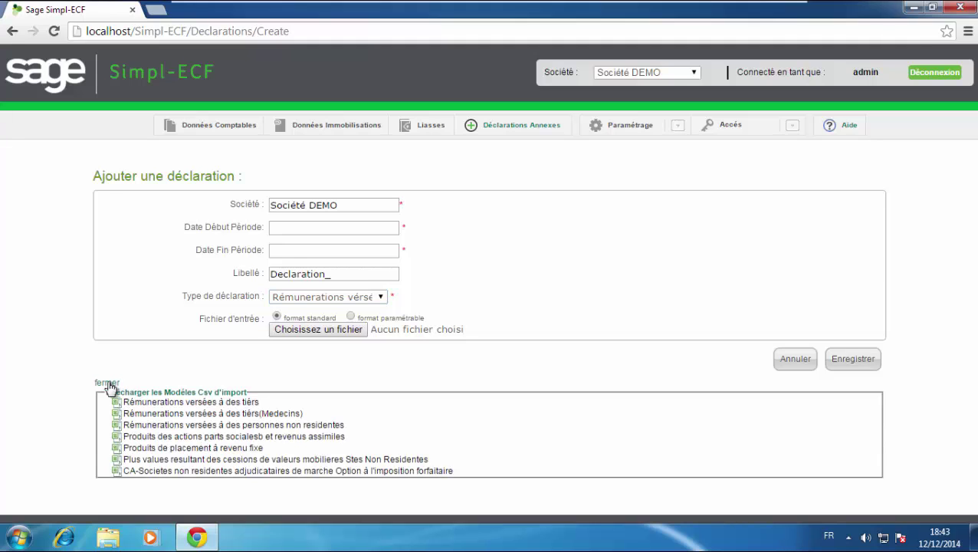
pyautogui.click(162, 405)
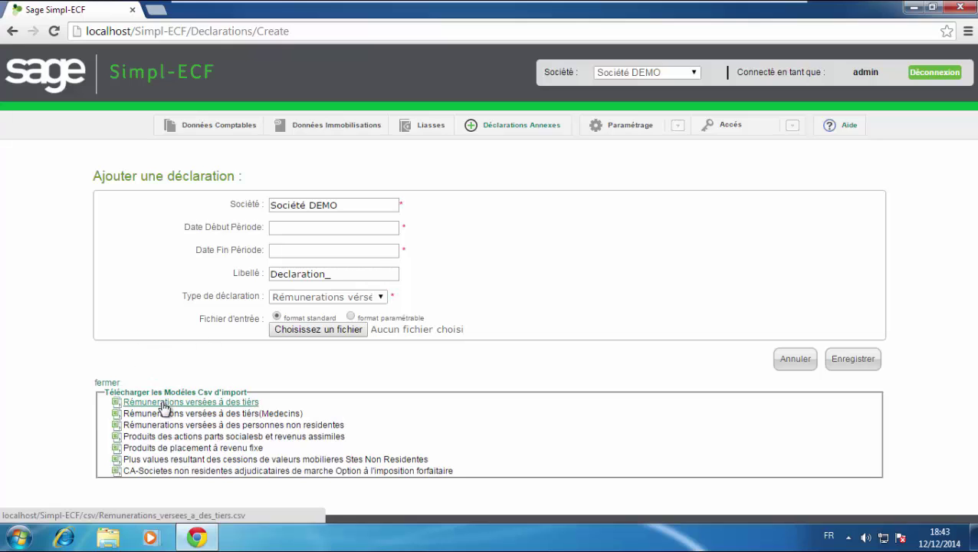
pyautogui.click(164, 414)
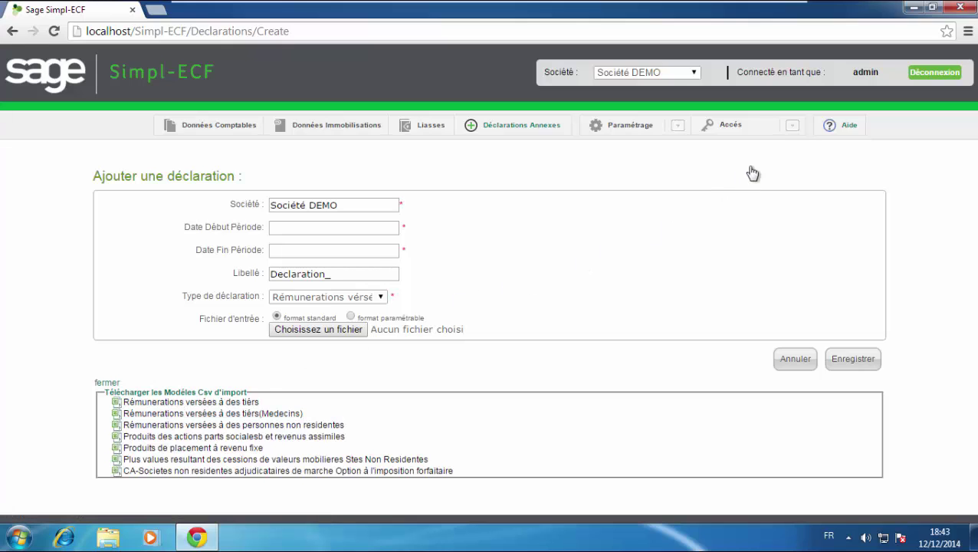
# Step: Show the list of access profiles and examine the rights granted to the DEMO_USER profile
pyautogui.click(794, 130)
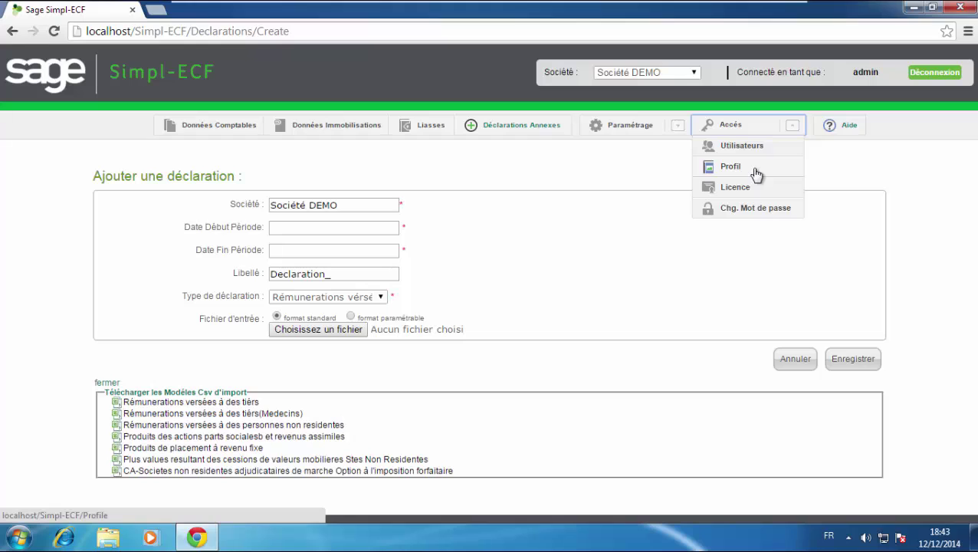
pyautogui.click(756, 172)
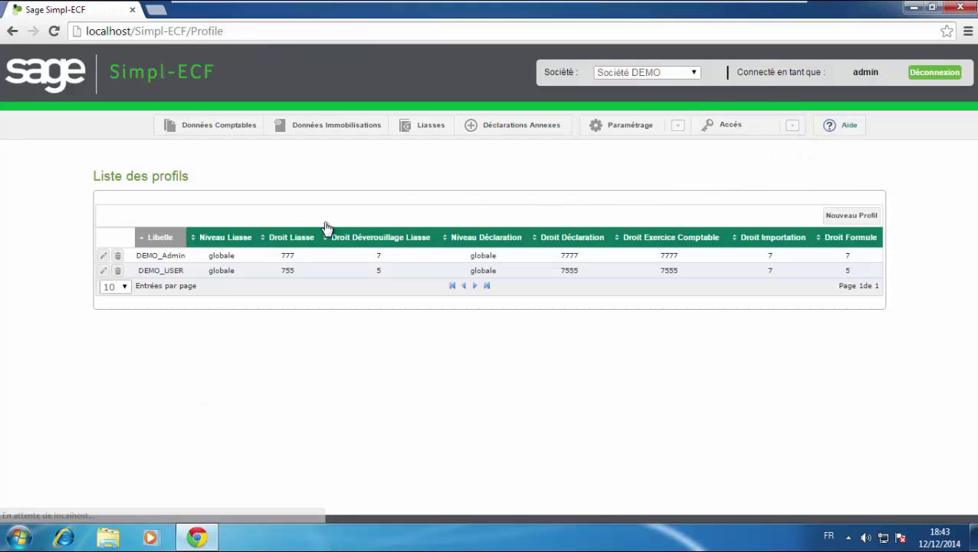
pyautogui.press('ctrl')
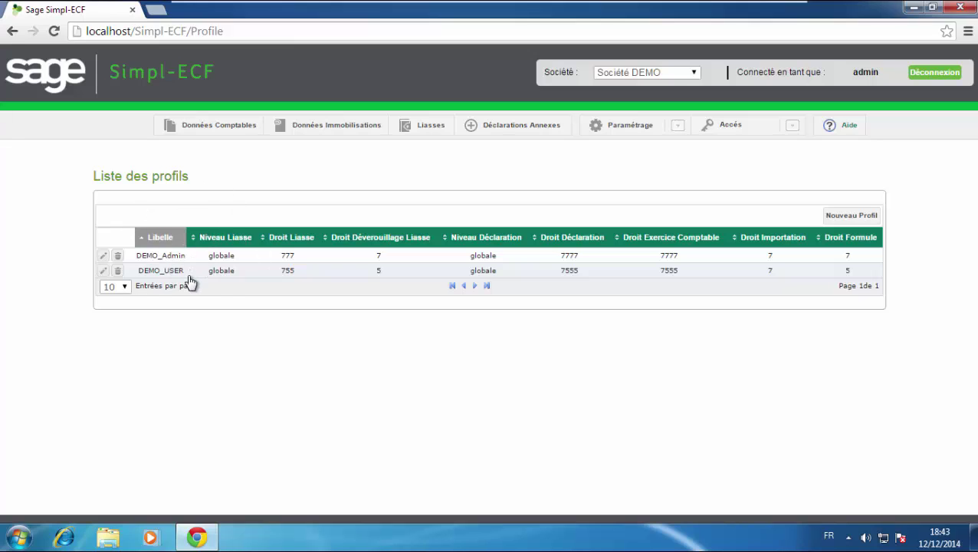
pyautogui.click(102, 273)
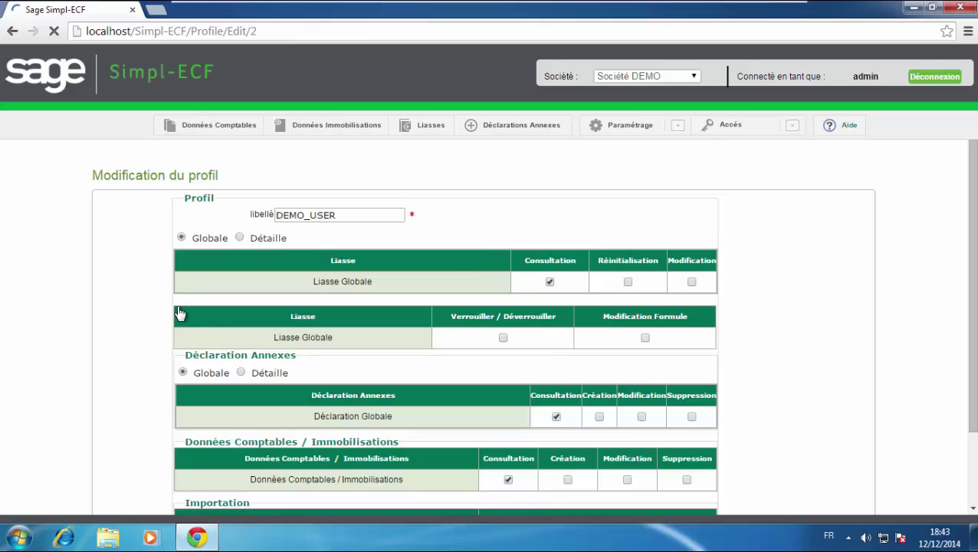
pyautogui.press('ctrl')
pyautogui.press('ctrl')
pyautogui.press('ctrl')
# Step: Return to the liasse declarations list, read the online help on creating a new liasse, and close the help
pyautogui.click(434, 128)
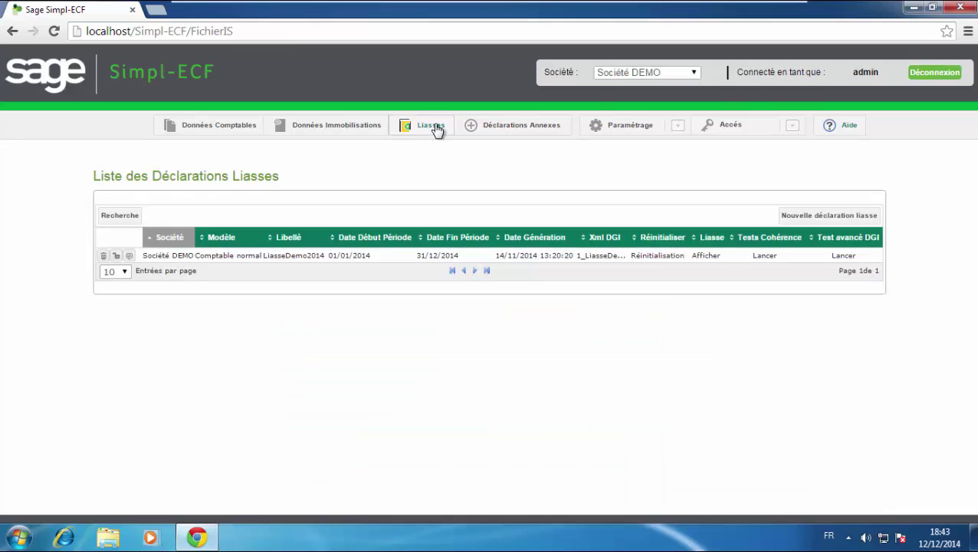
pyautogui.click(840, 129)
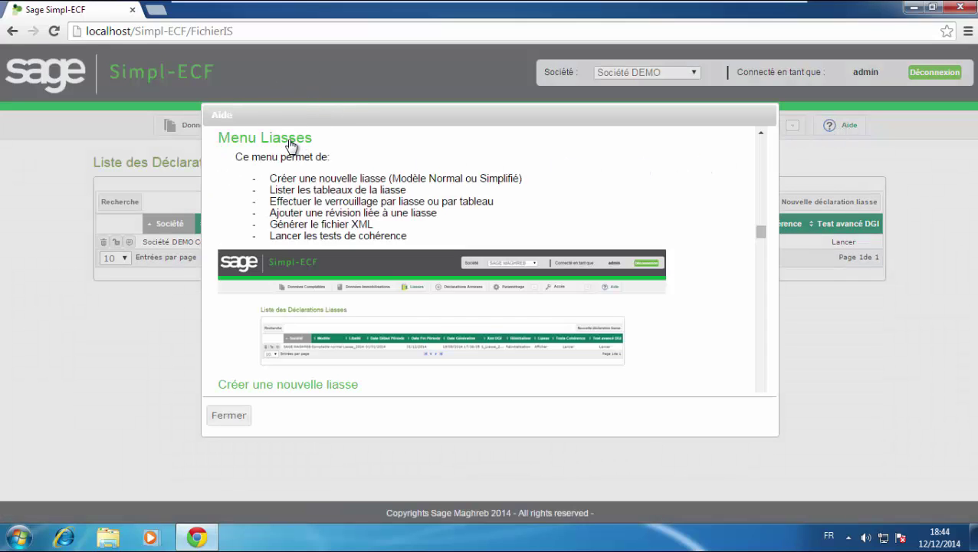
pyautogui.click(290, 145)
pyautogui.scroll(-4, 410, 218)
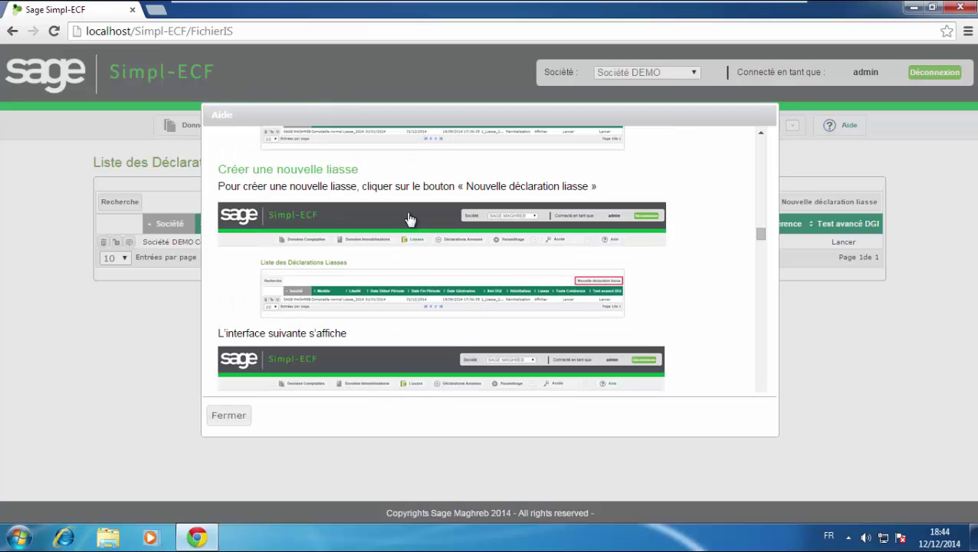
pyautogui.scroll(-1, 410, 218)
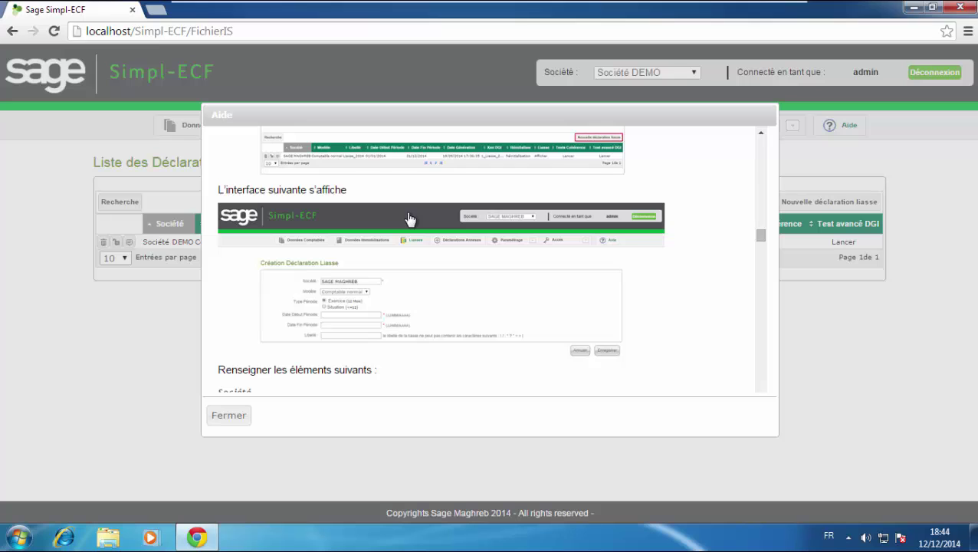
pyautogui.click(230, 416)
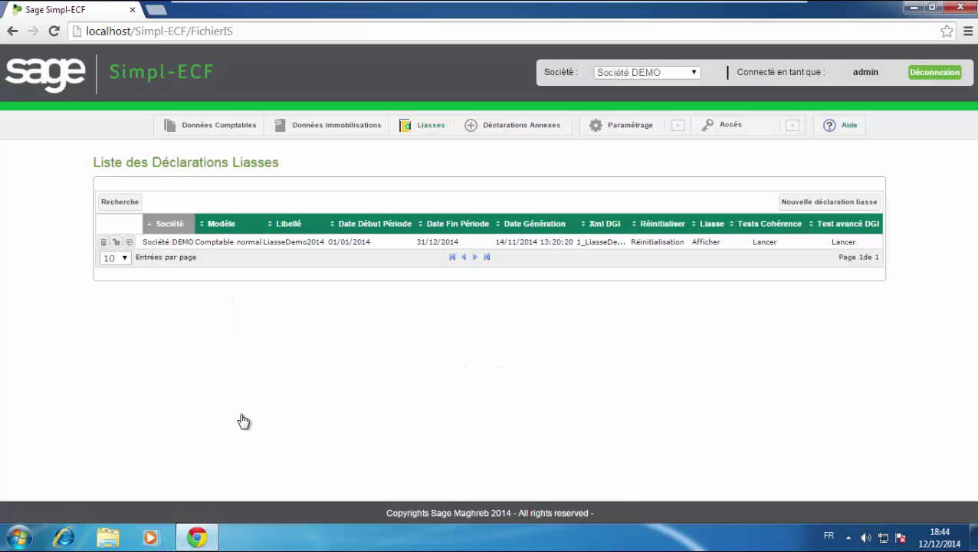